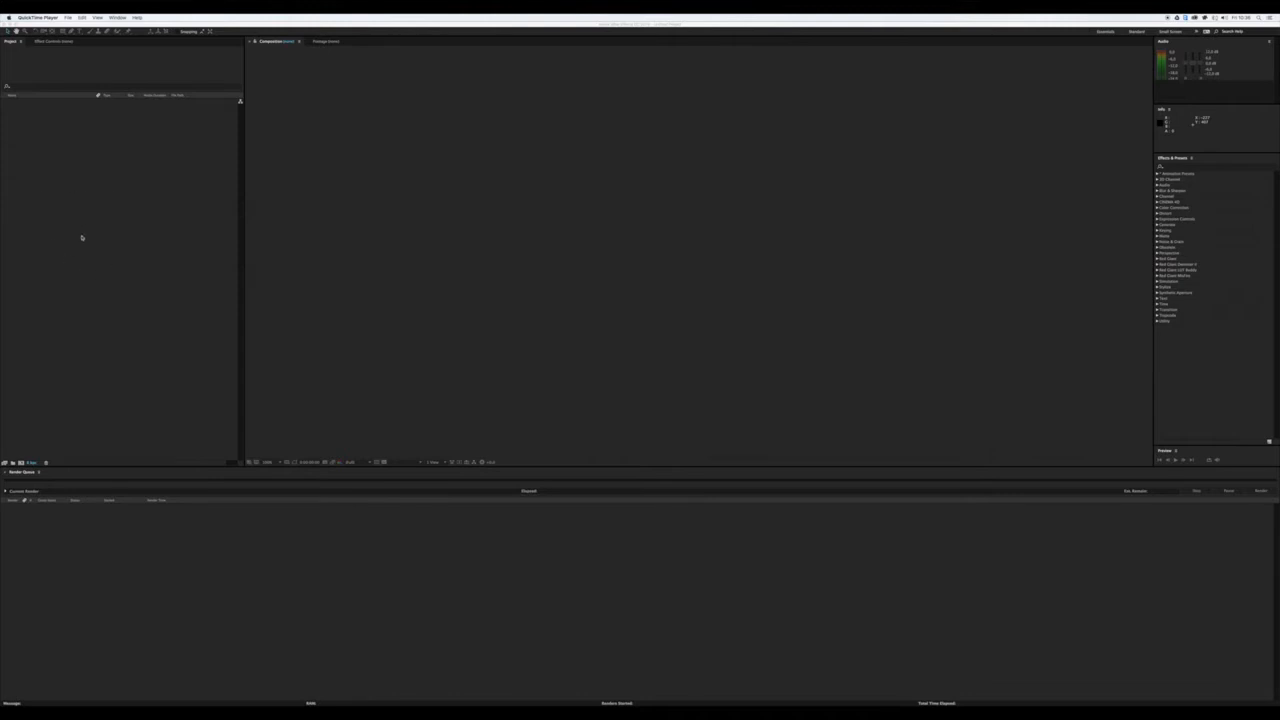
Step: Switch to After Effects and open the dialog for importing files into the empty project
left_click(186, 248)
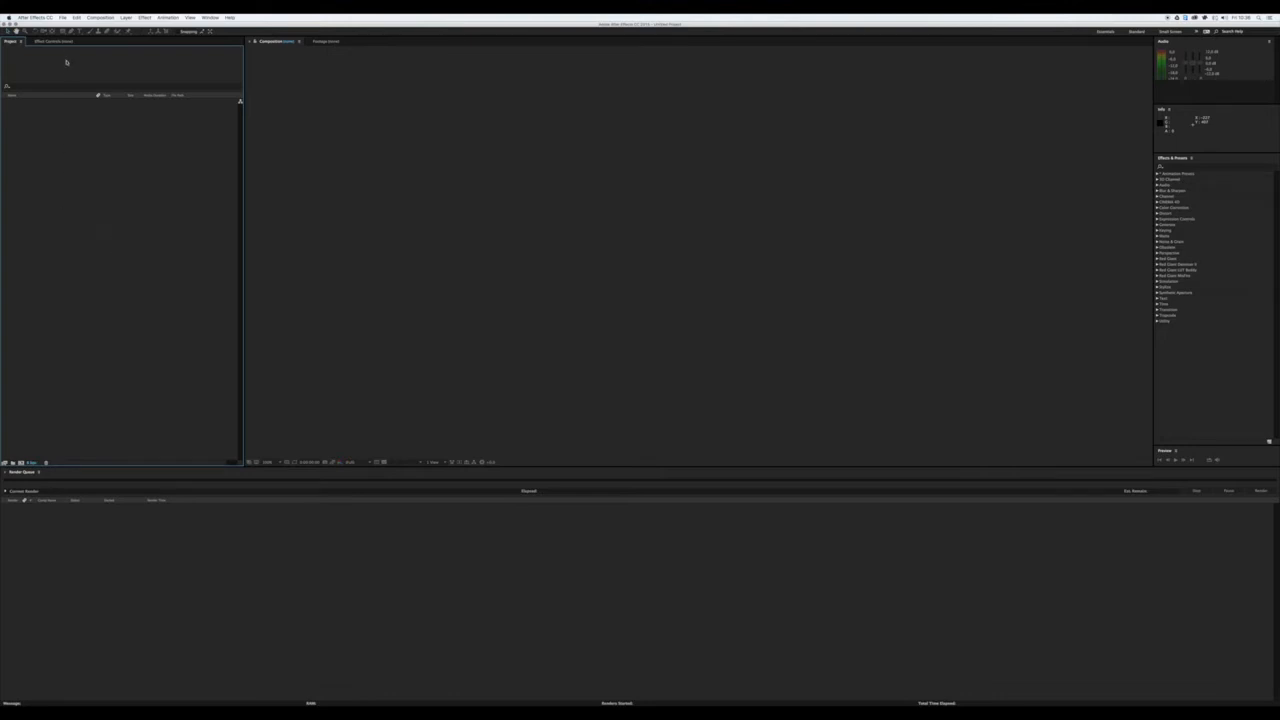
left_click(63, 18)
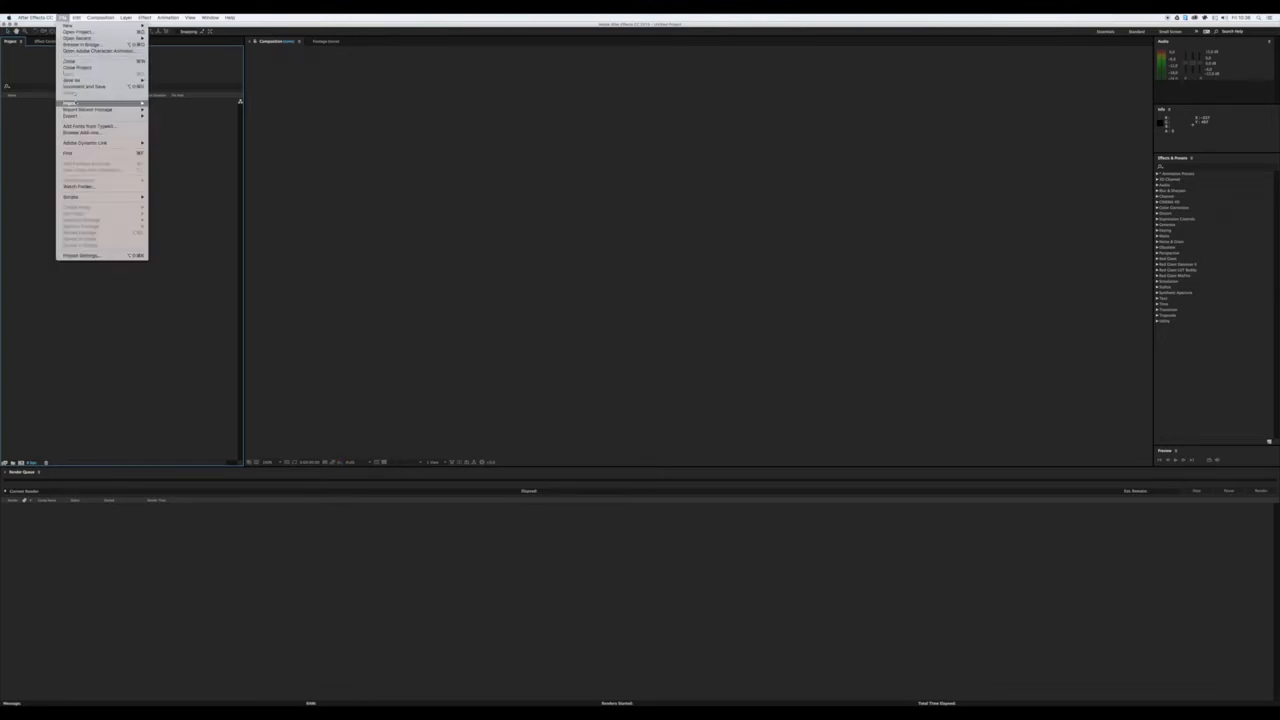
mouse_move(95, 104)
left_click(165, 104)
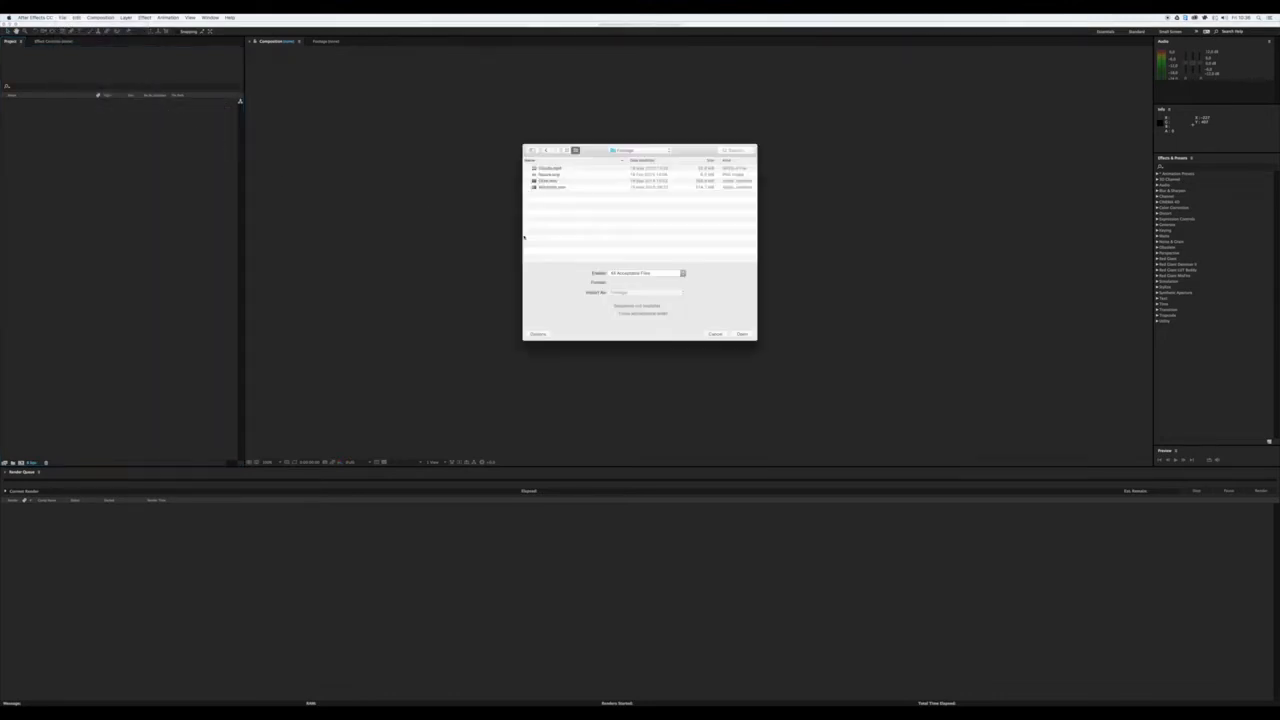
left_click(548, 181)
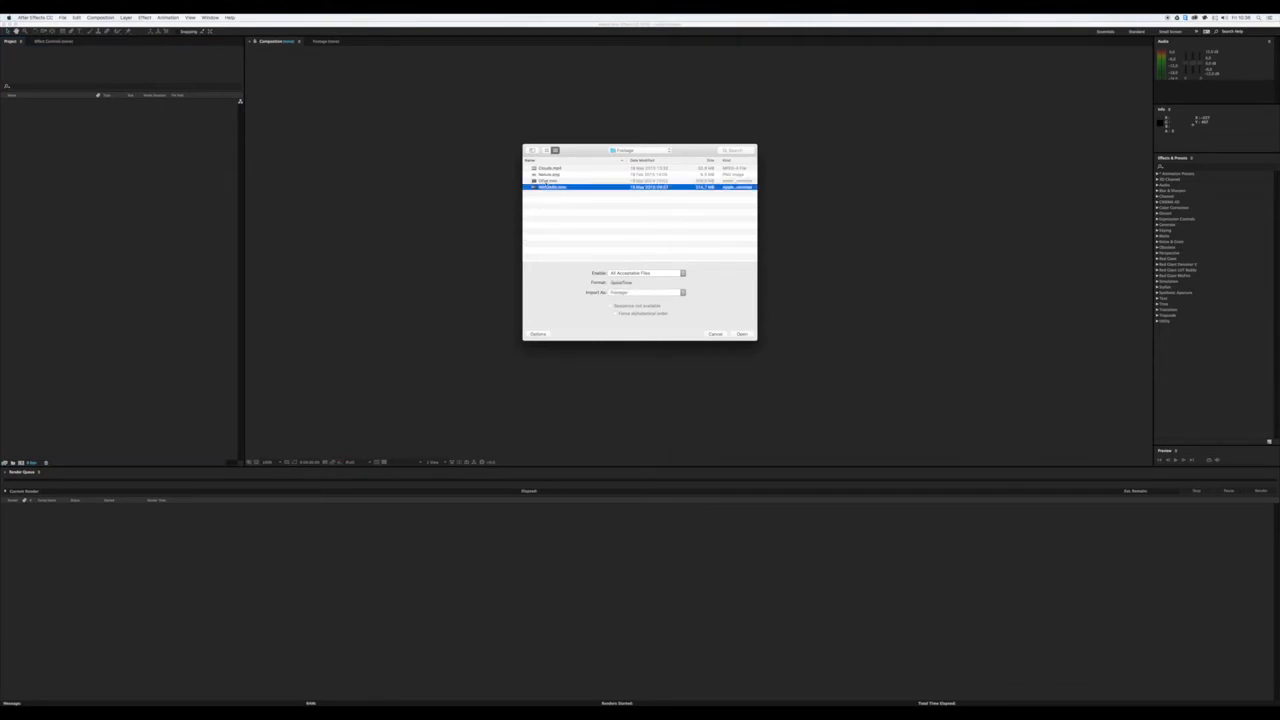
left_click_drag(569, 194, 548, 166)
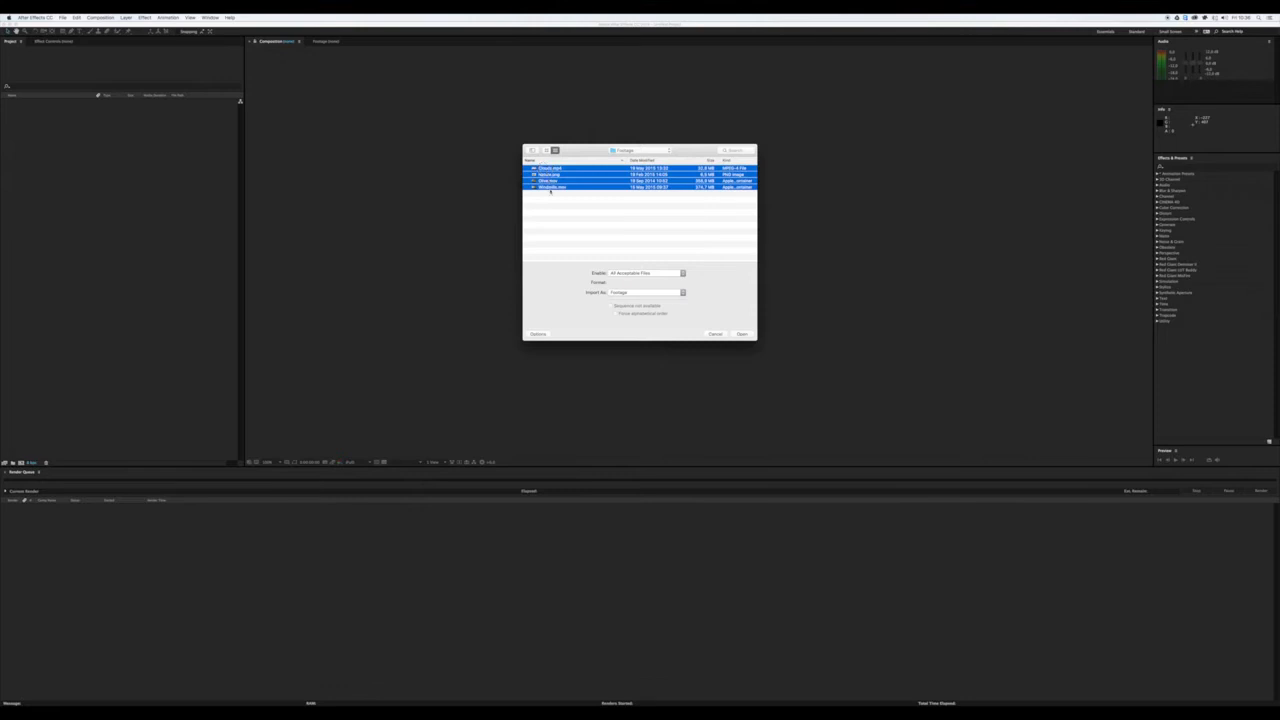
left_click(552, 193)
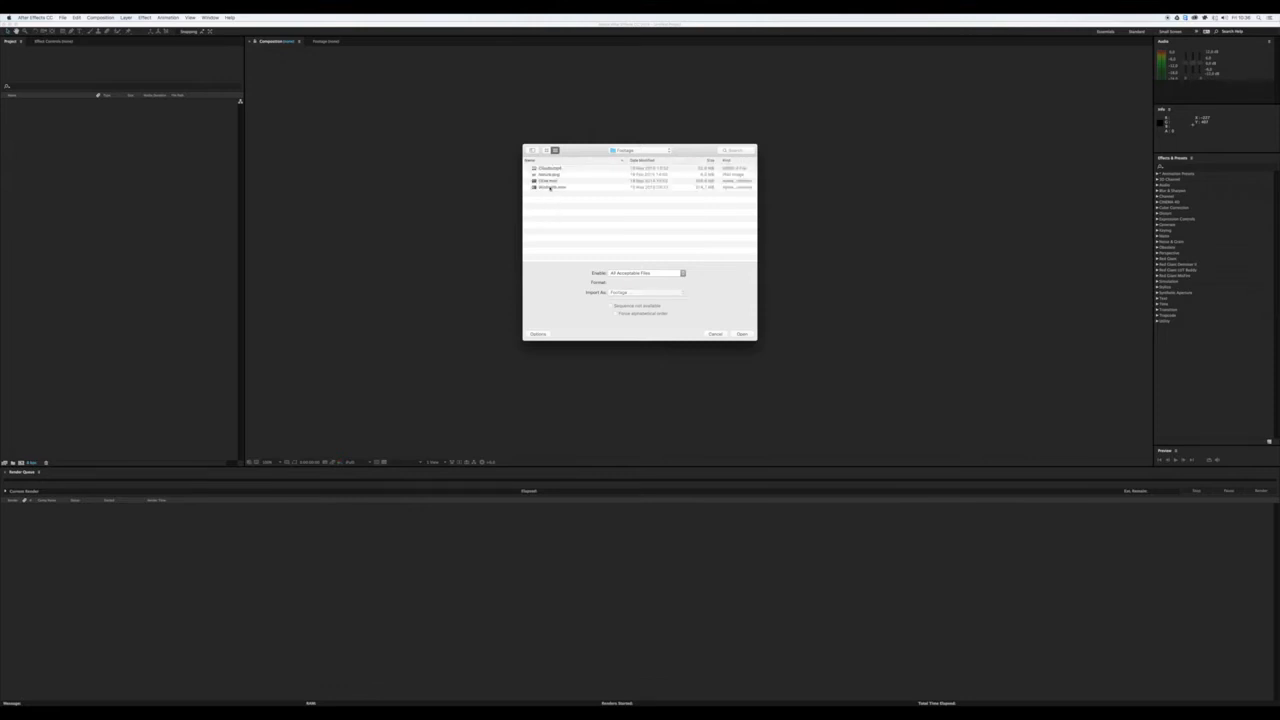
left_click(552, 187)
left_click(549, 174, "super")
left_click(549, 167, "super")
left_click_drag(554, 195, 549, 166)
left_click(549, 175, "super")
left_click(548, 181, "super")
left_click(560, 199)
Step: Import the entire Footage folder from the parent Beginner Tutorial folder into the project
left_click(634, 151)
left_click(632, 160)
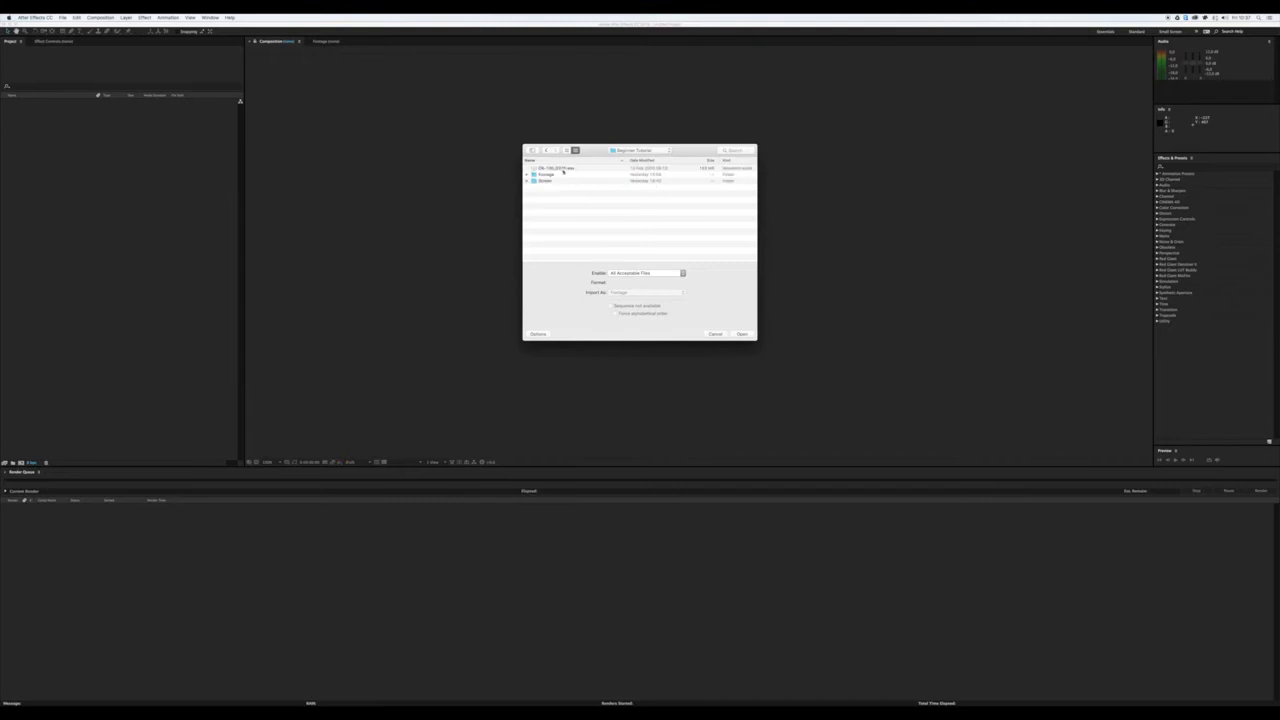
left_click(546, 174)
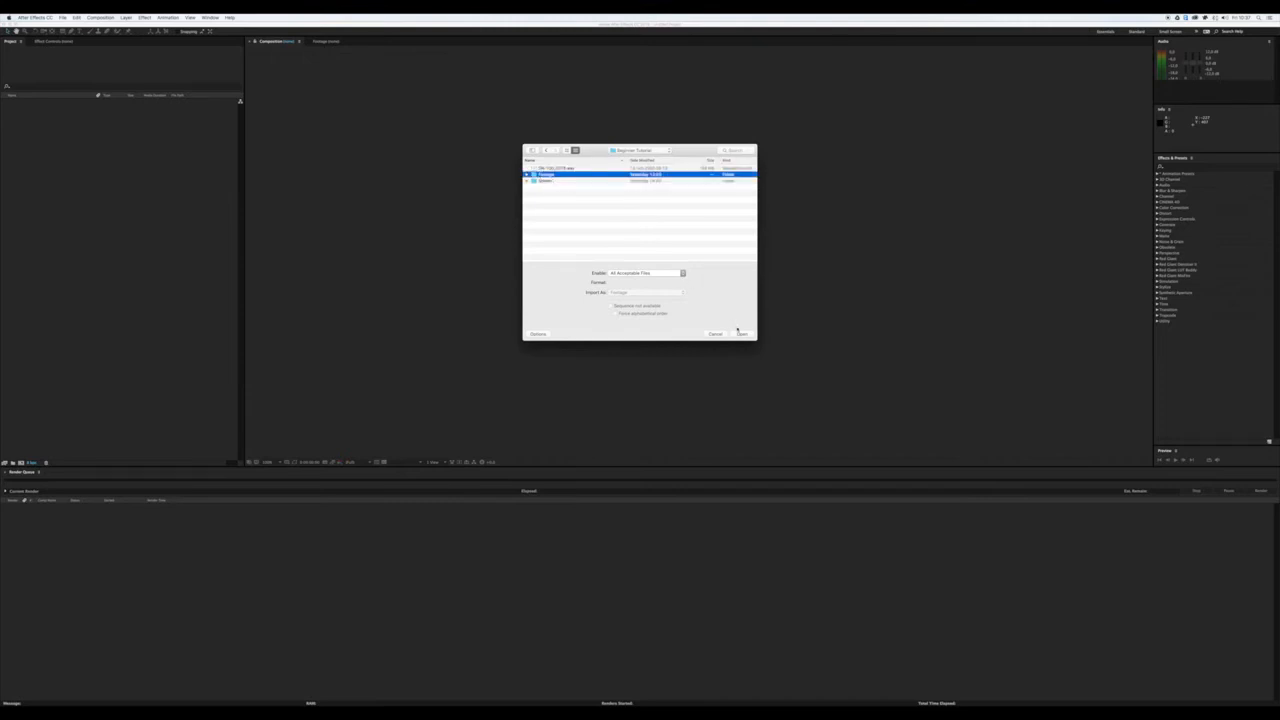
left_click(740, 334)
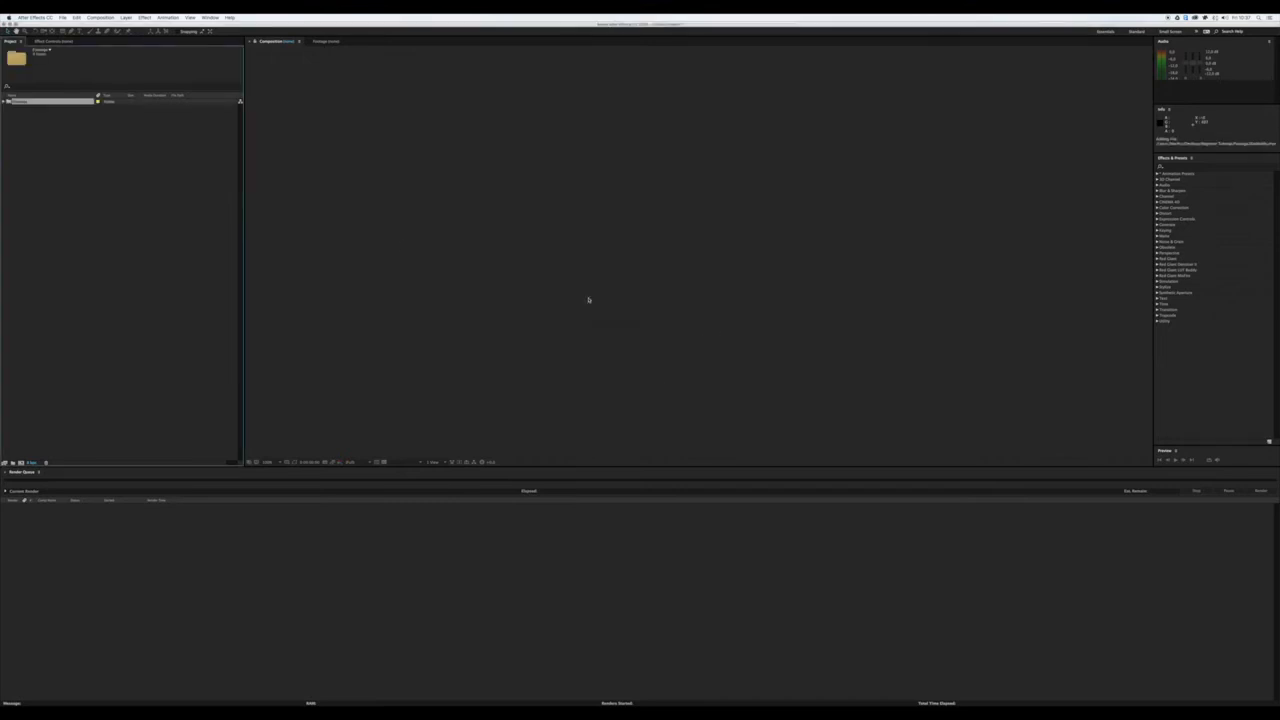
double_click(83, 183)
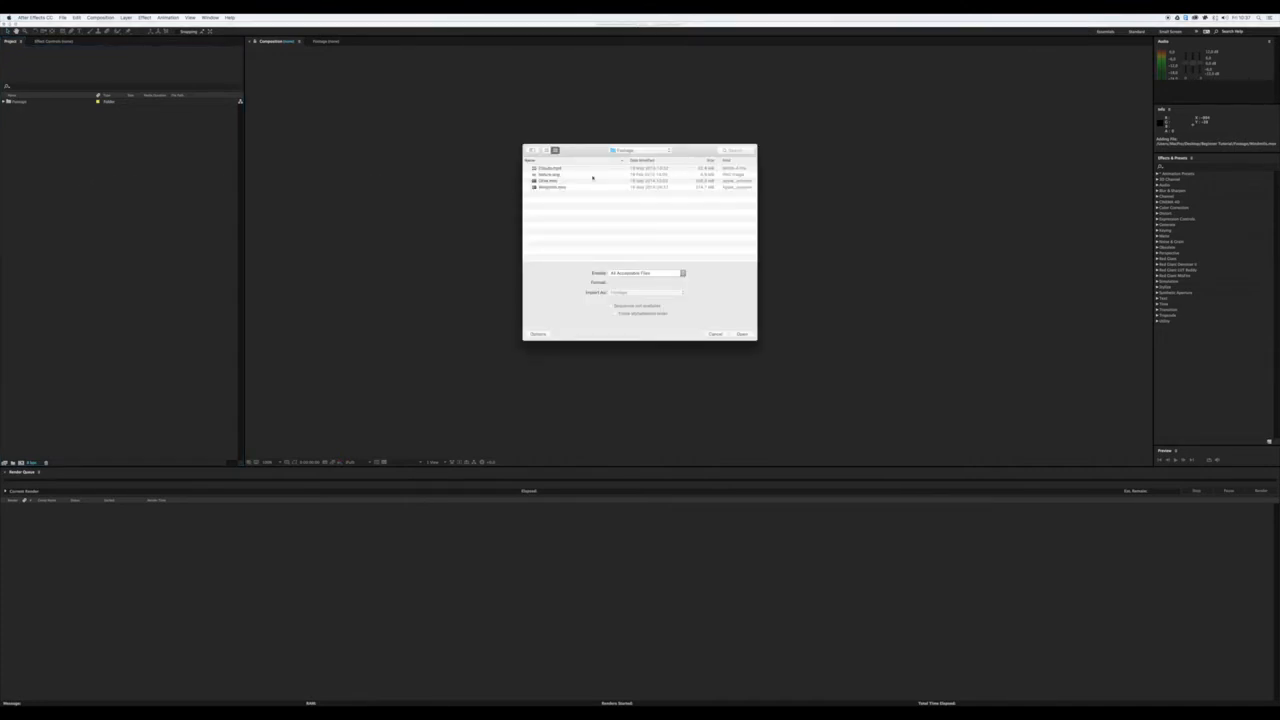
left_click_drag(557, 201, 544, 167)
left_click(560, 206)
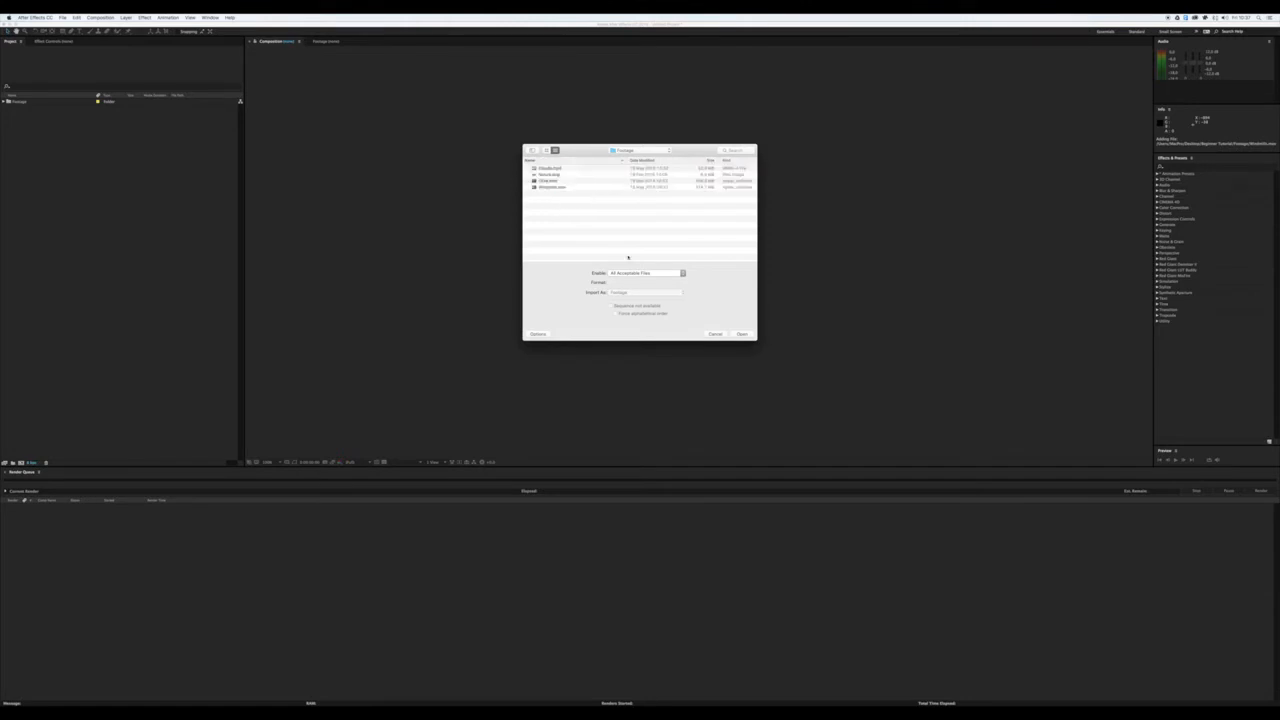
left_click(715, 334)
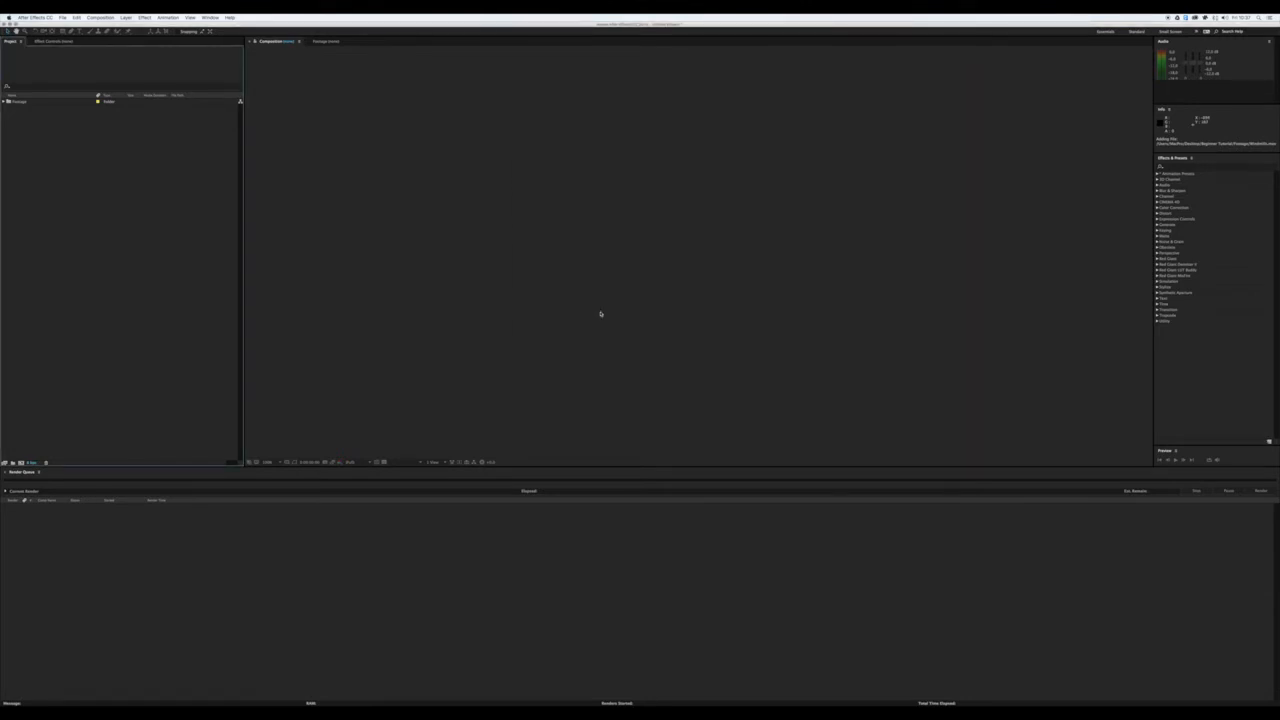
Step: Expand the imported Footage folder to show the files it contains
left_click(5, 102)
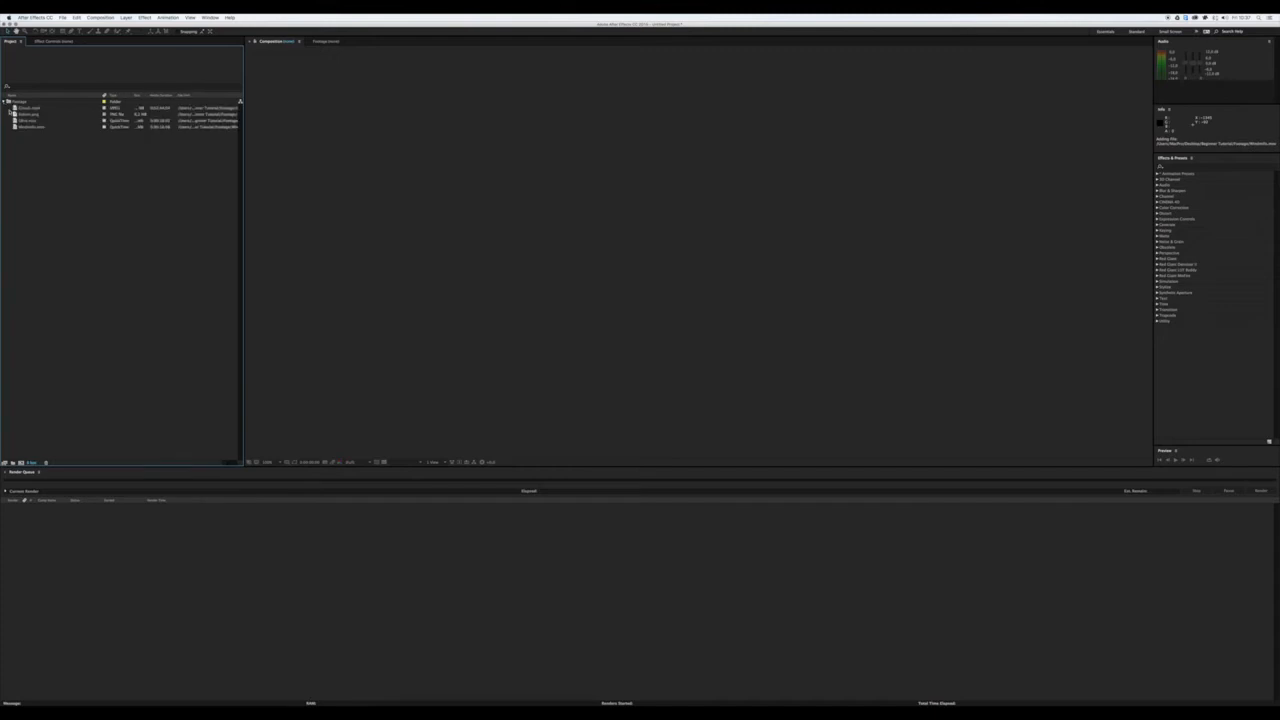
left_click_drag(55, 147, 23, 102)
left_click(47, 147)
Step: Create a project folder named Images and move the PNG file from the Footage folder into it
right_click(35, 152)
left_click(75, 176)
right_click(44, 153)
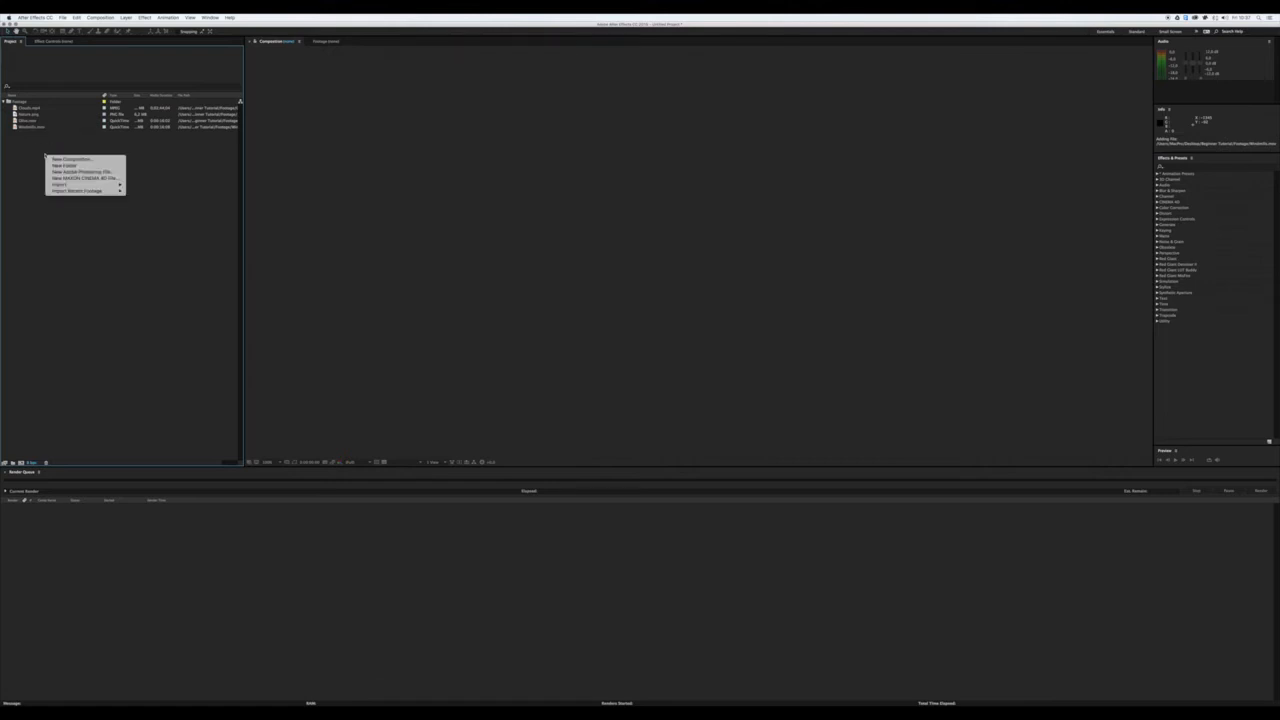
left_click(61, 167)
type("Seq")
key("Return")
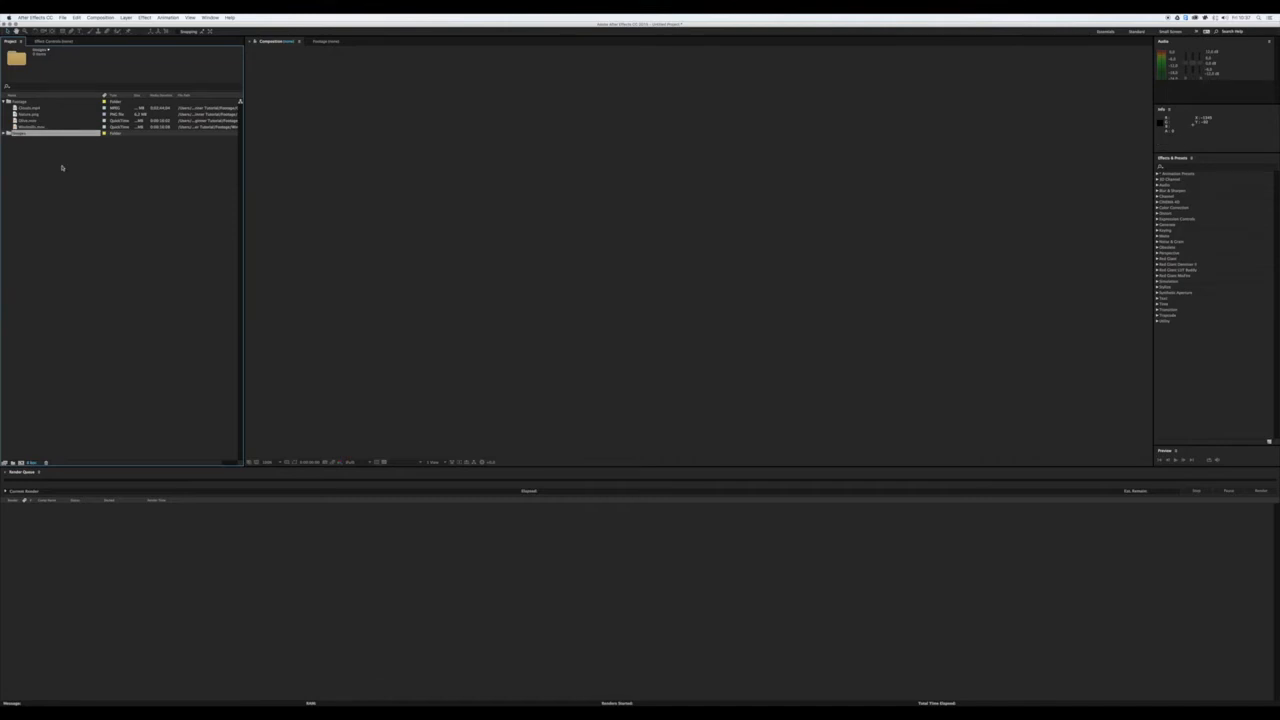
left_click_drag(28, 114, 21, 135)
left_click(34, 155)
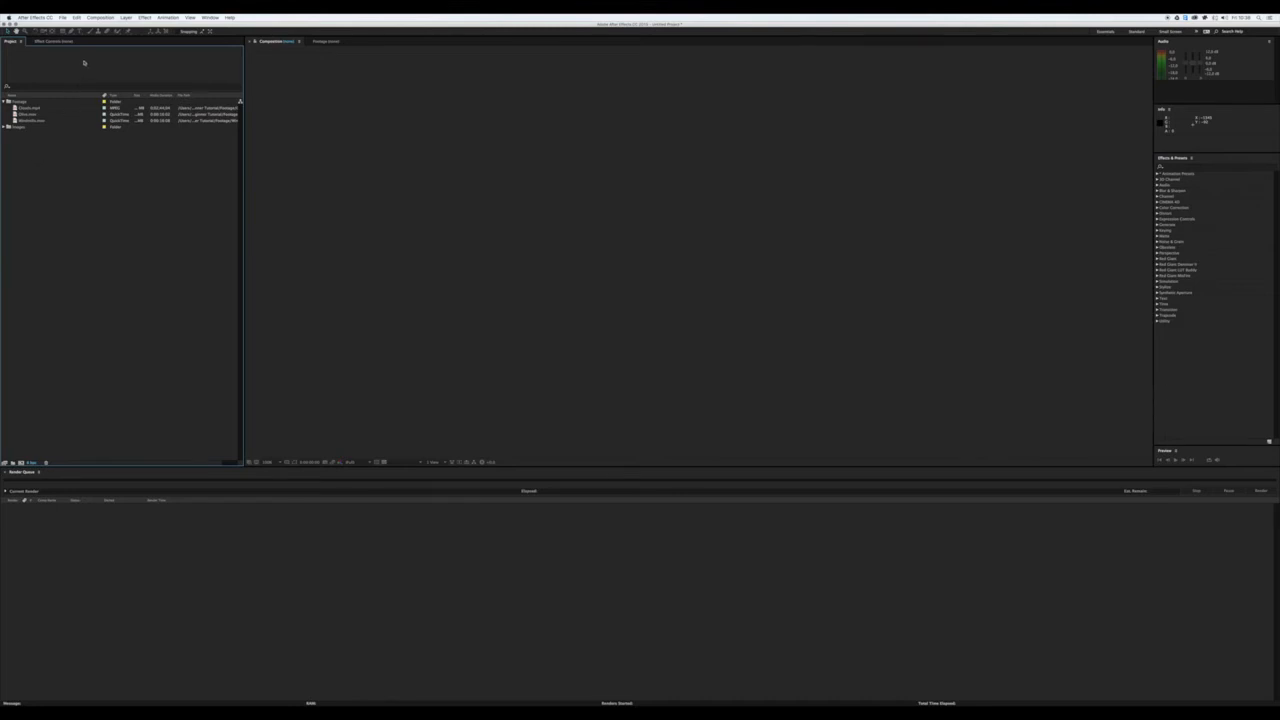
Step: Create a new composition with the HDTV 1080 25 preset, square pixels, 25 frames per second and full resolution
left_click(99, 17)
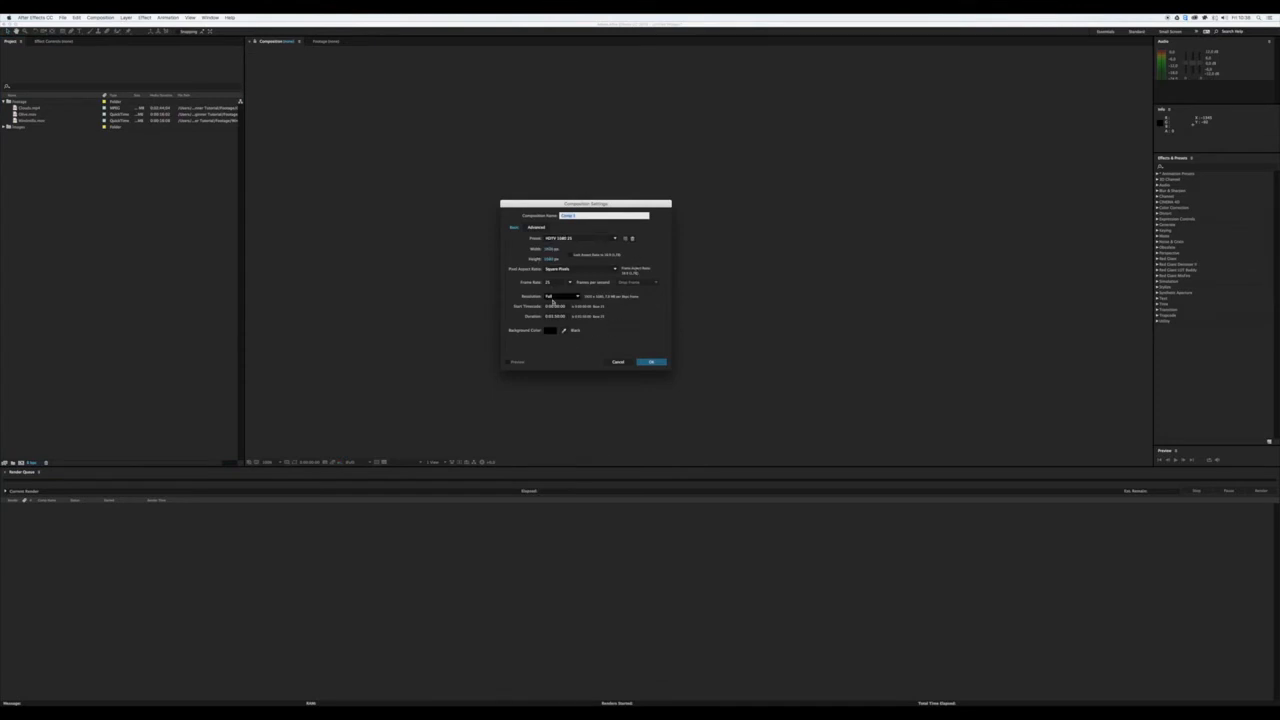
left_click(619, 361)
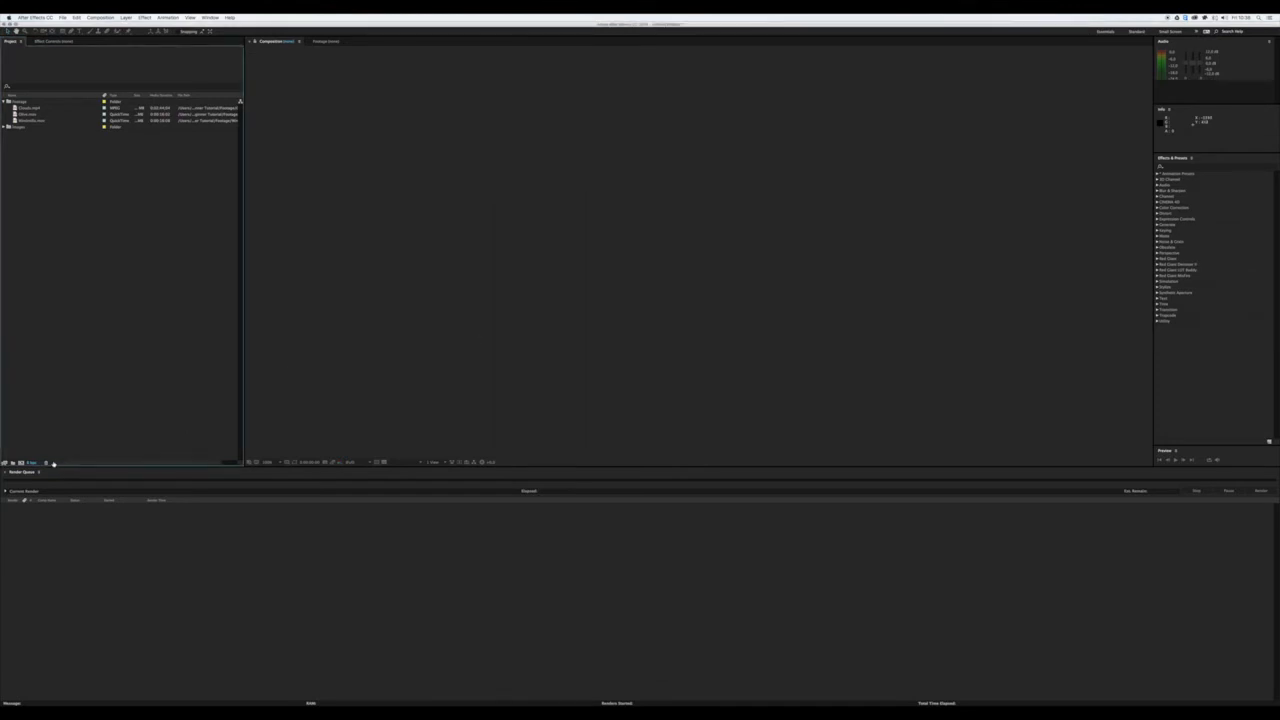
left_click(21, 463)
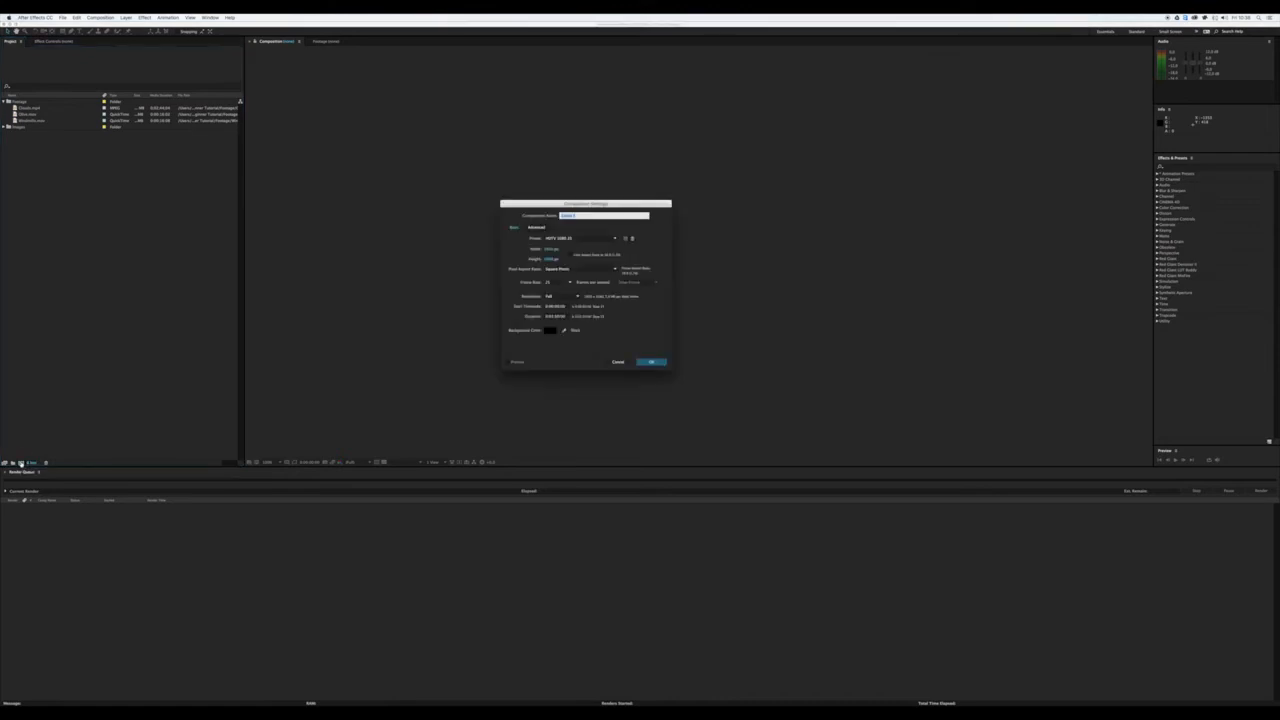
type("Game")
left_click(651, 361)
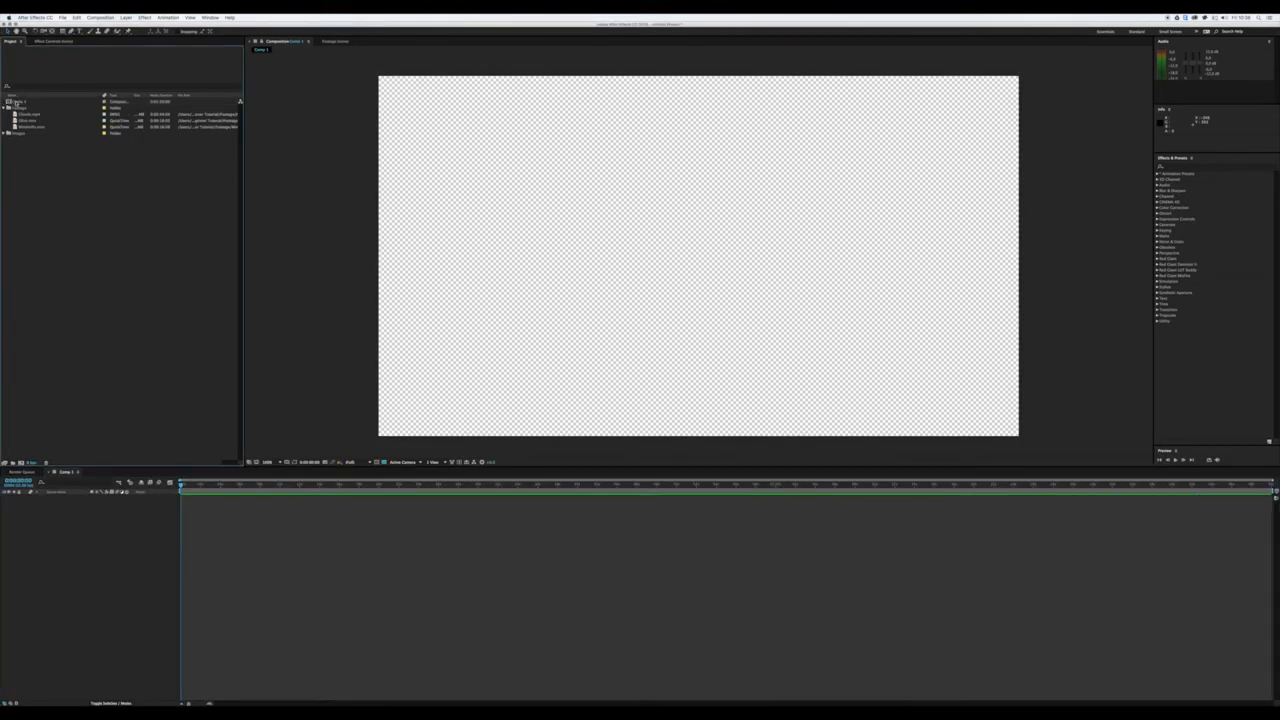
Step: Review the settings of the Comp 1 composition and leave them without making changes
left_click(15, 103)
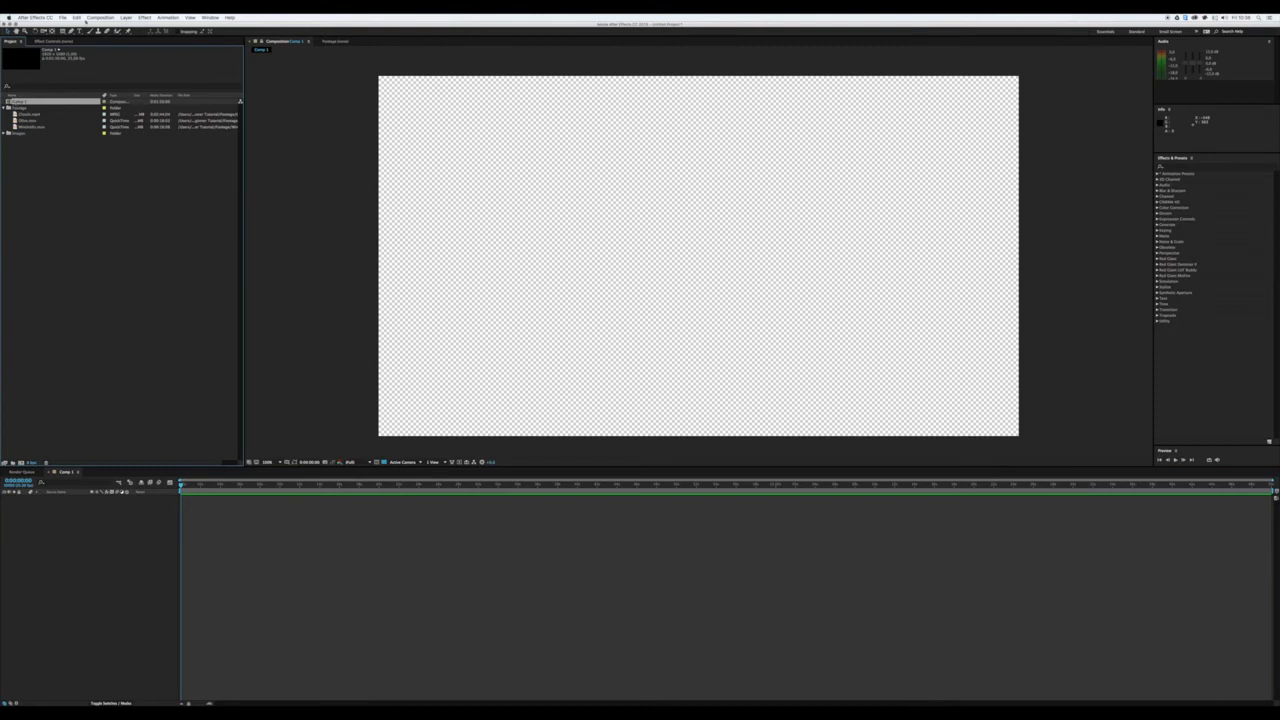
left_click(95, 17)
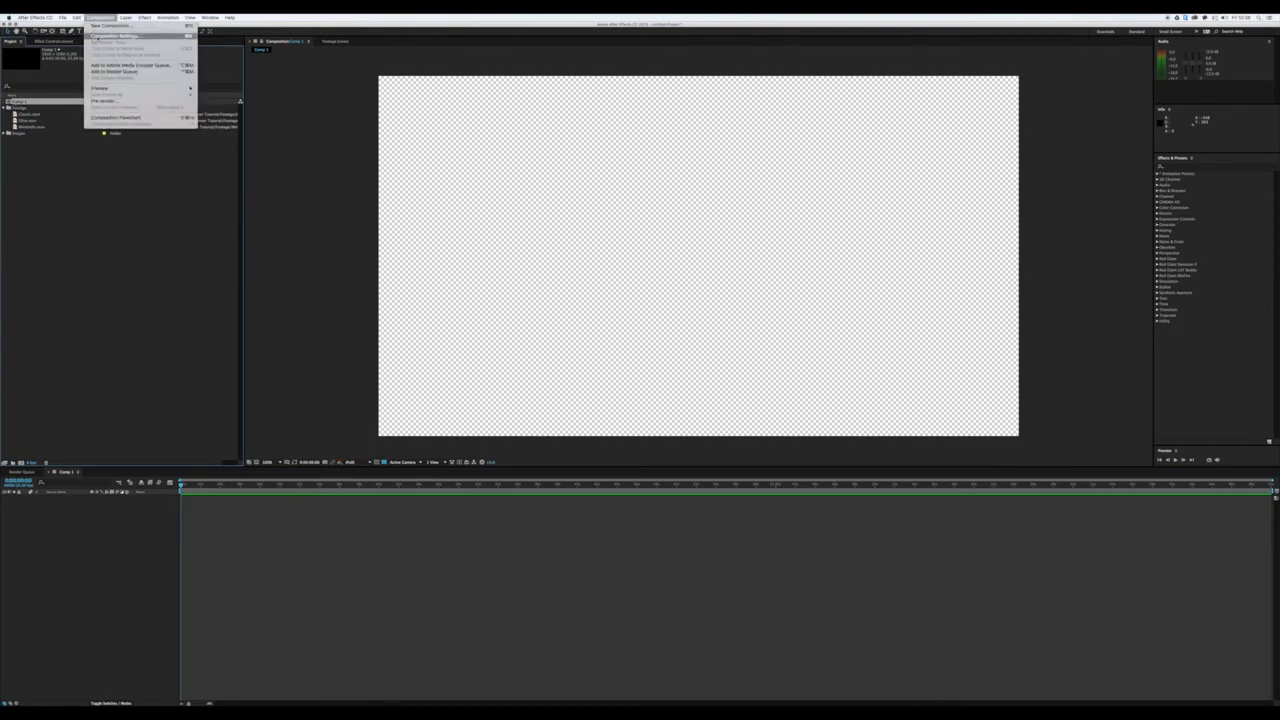
left_click(110, 35)
key("Escape")
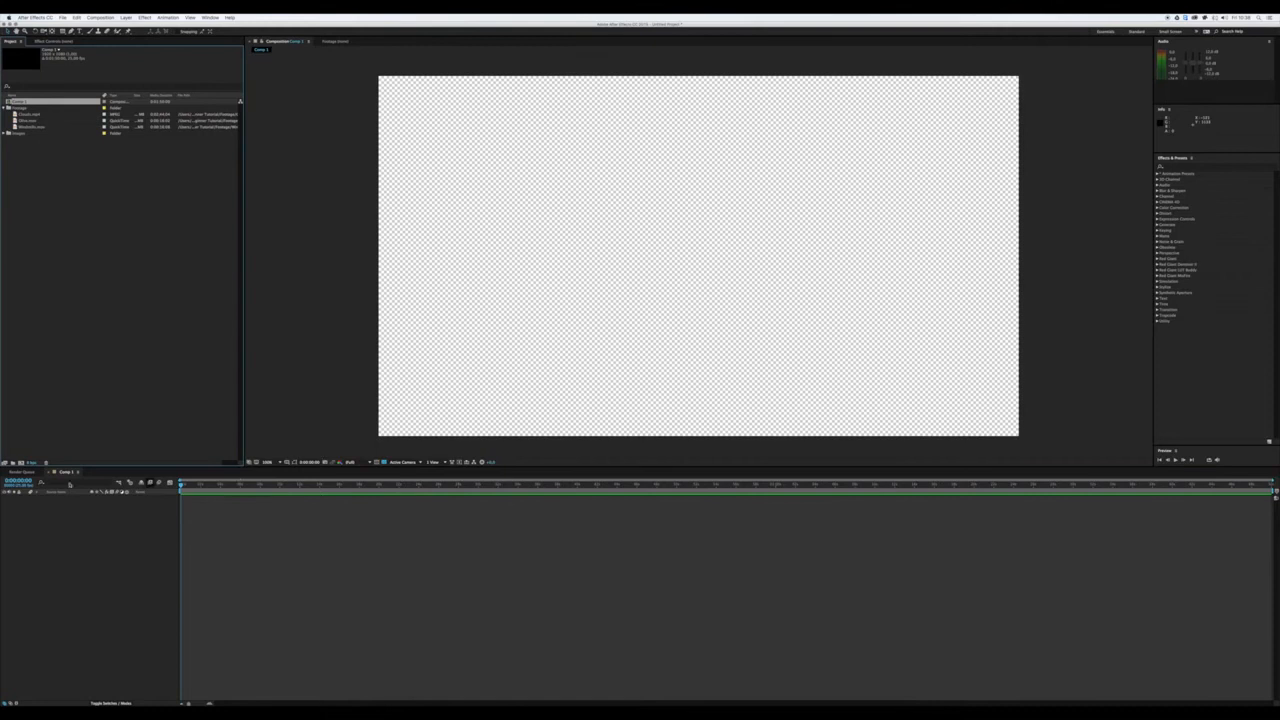
Step: Close the Comp 1 timeline and reopen the composition from the project
left_click(48, 473)
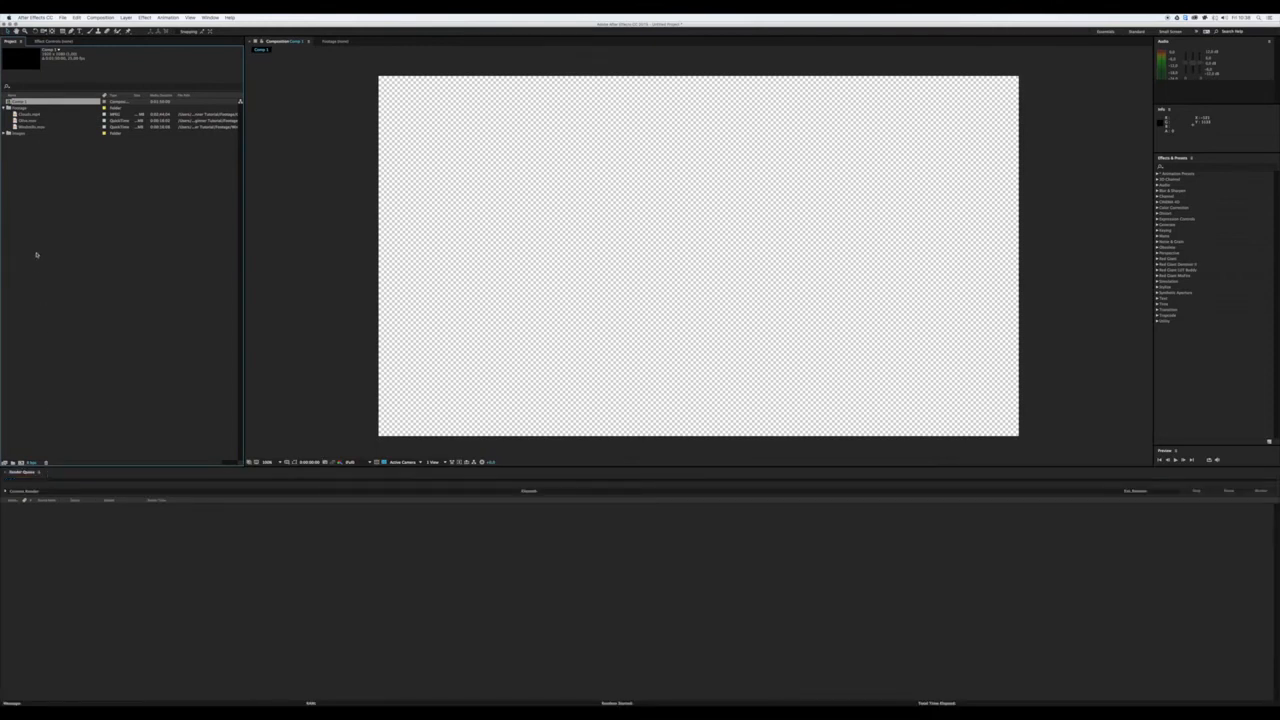
double_click(10, 103)
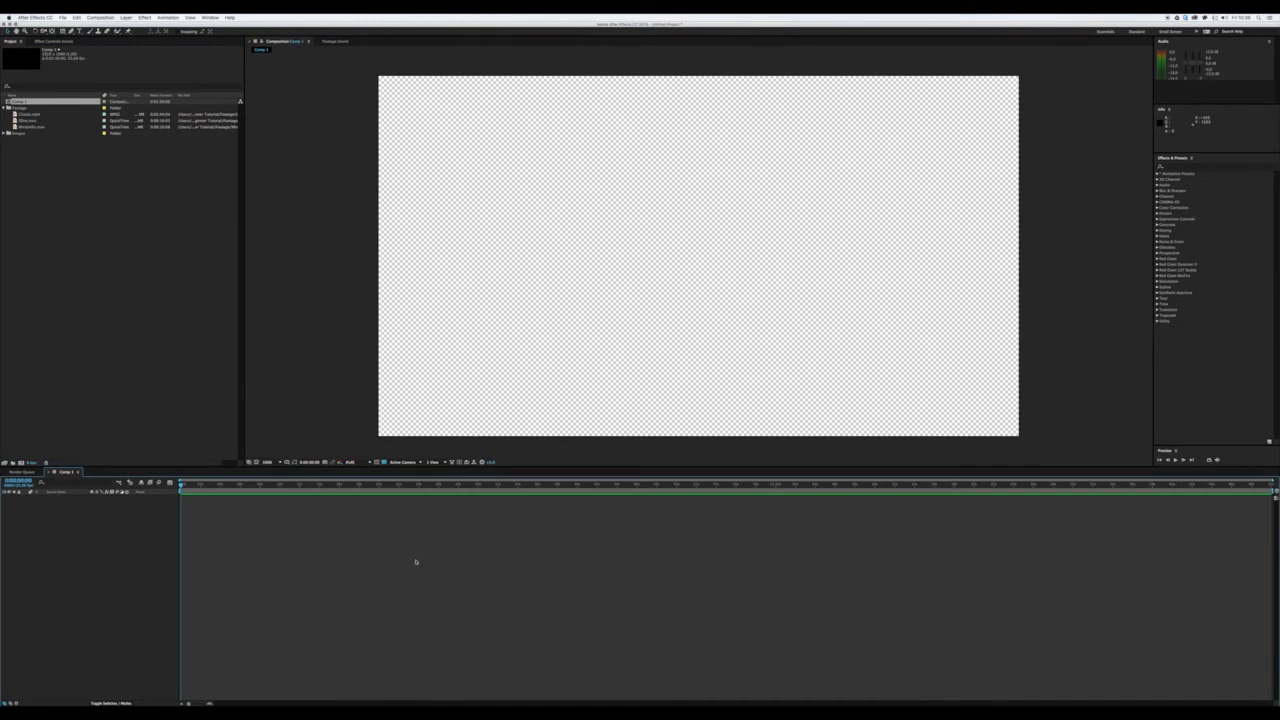
Step: Add the windmill and olive video clips to the Comp 1 timeline and delete both layers again
left_click_drag(24, 127, 71, 549)
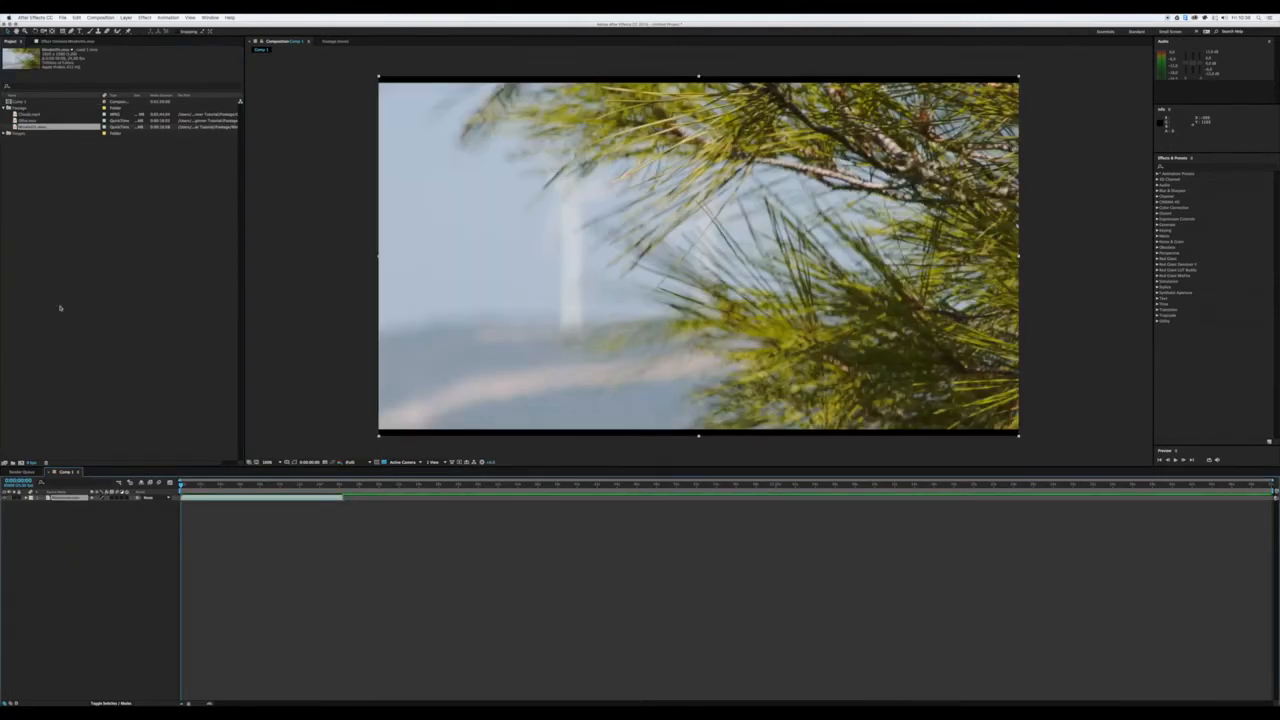
left_click_drag(28, 122, 58, 550)
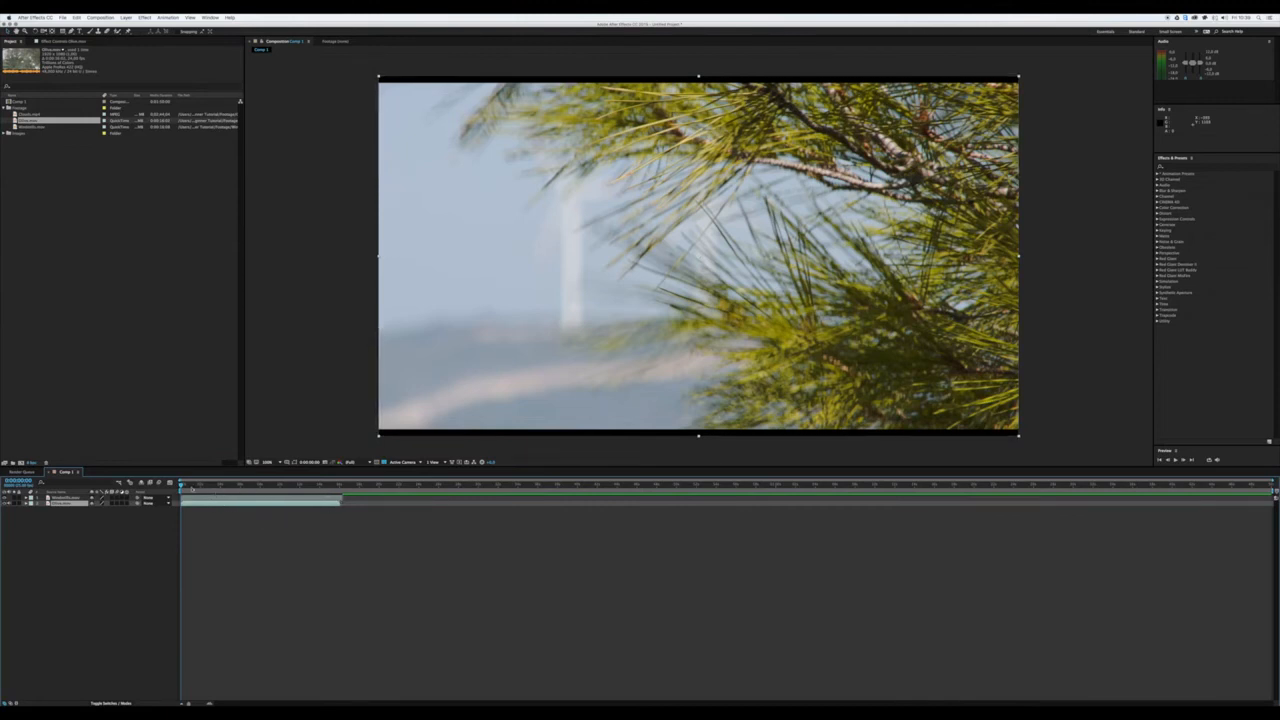
key("ctrl+a")
key("Delete")
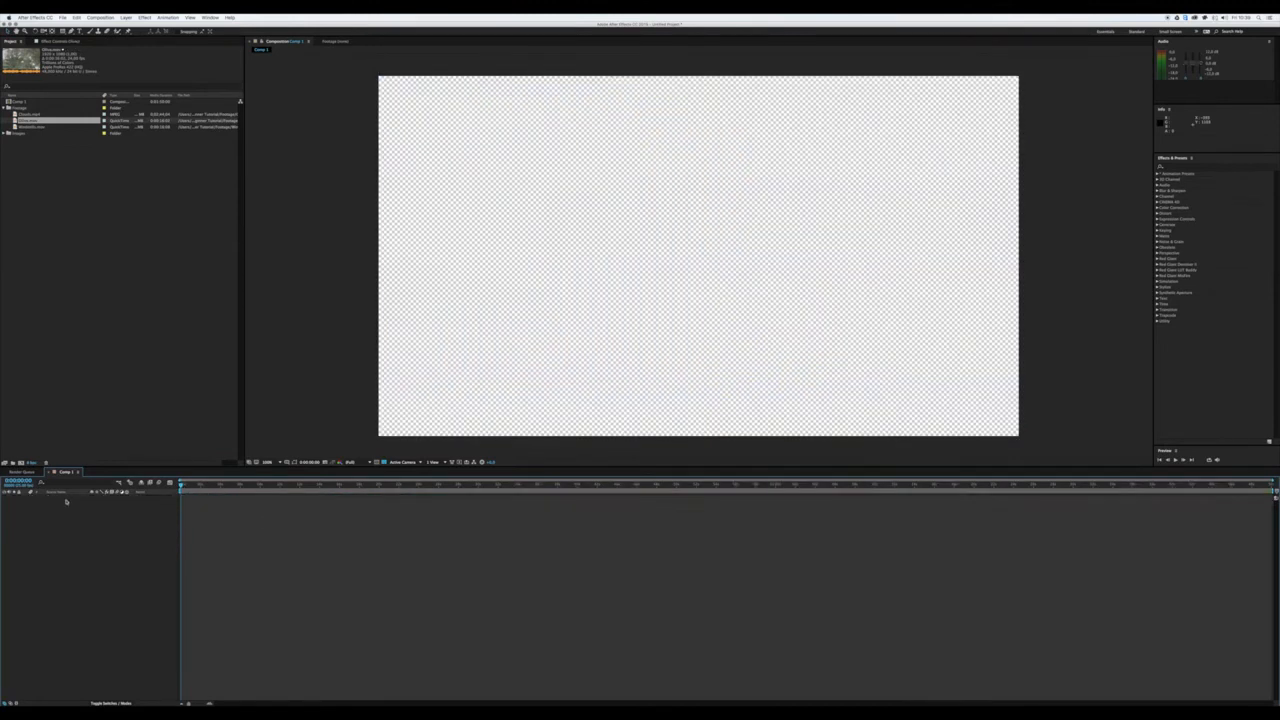
Step: Add the windmill video clip to Comp 1 and place the olive video clip as a layer beneath it
left_click_drag(28, 133, 697, 257)
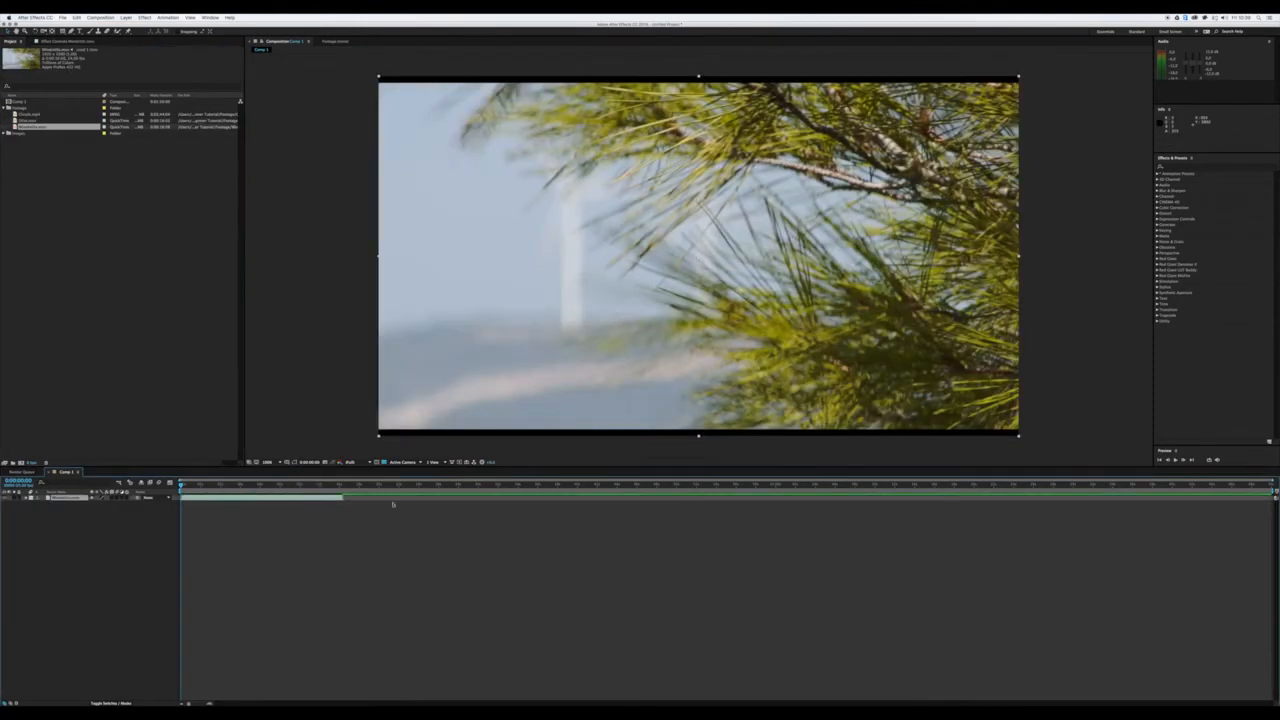
mouse_move(233, 489)
left_mouse_down()
mouse_move(323, 491)
mouse_move(203, 496)
mouse_move(214, 496)
left_mouse_up()
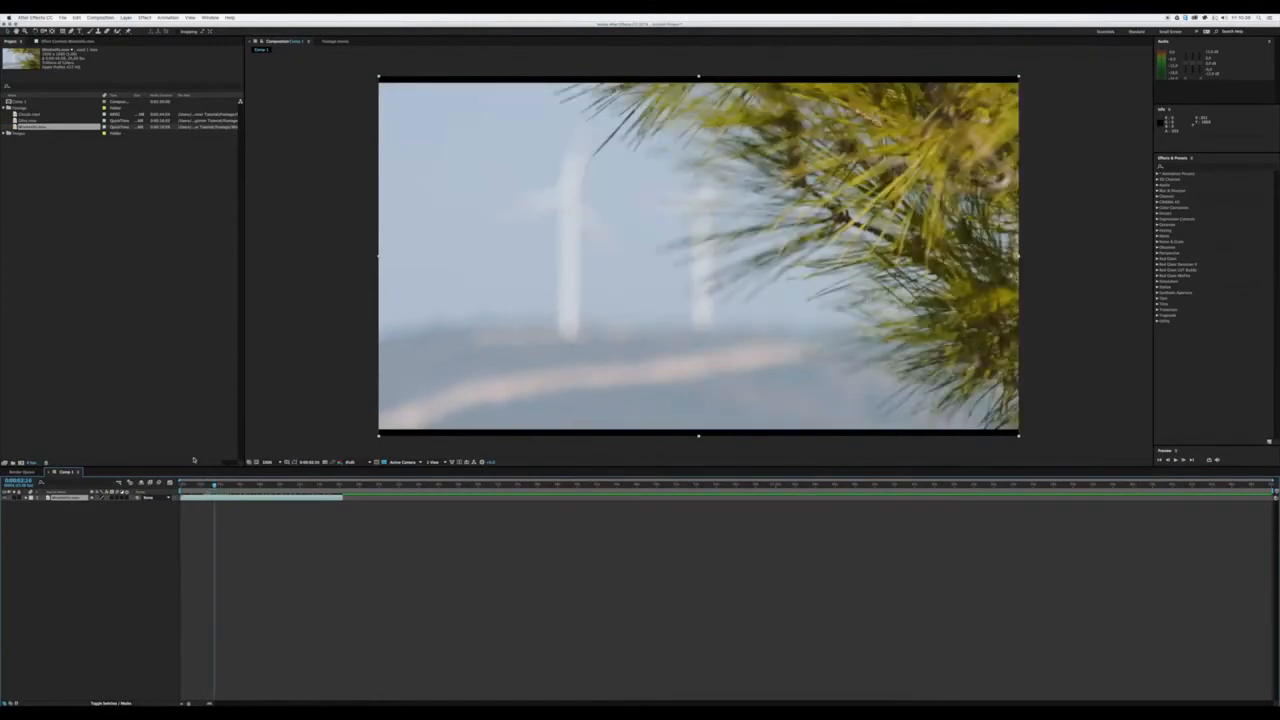
left_click_drag(22, 121, 81, 512)
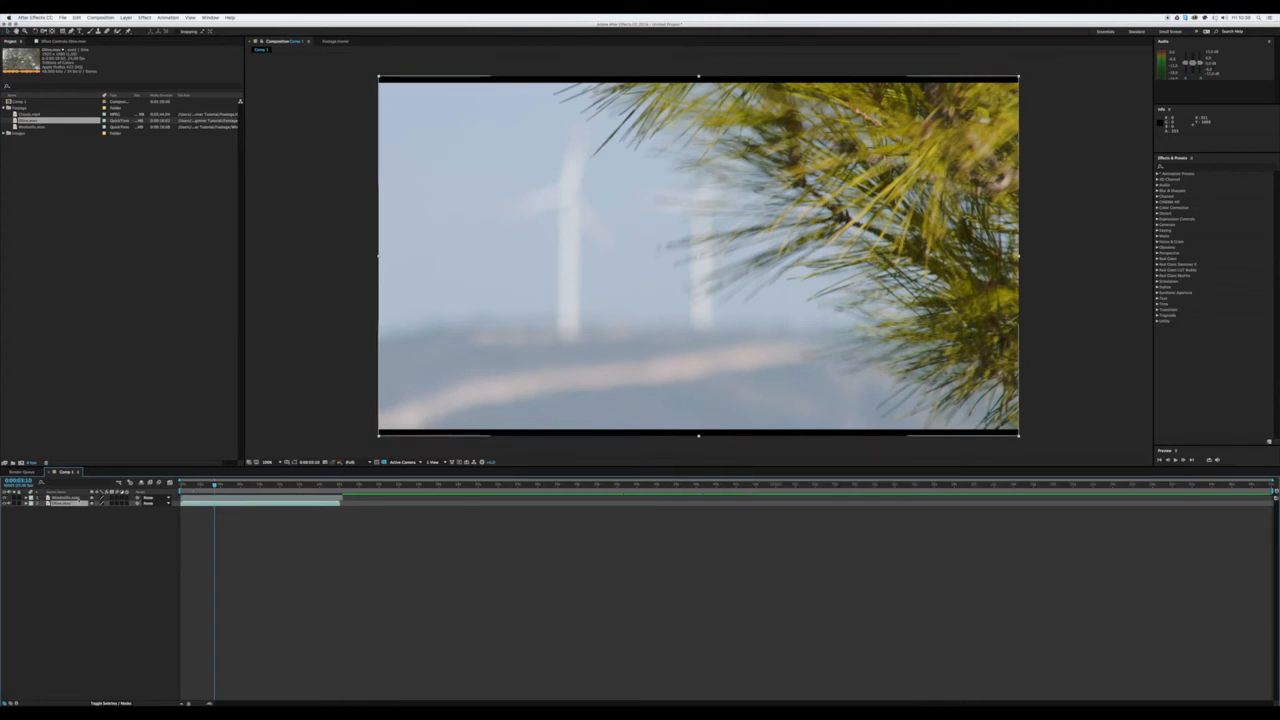
left_click(72, 497)
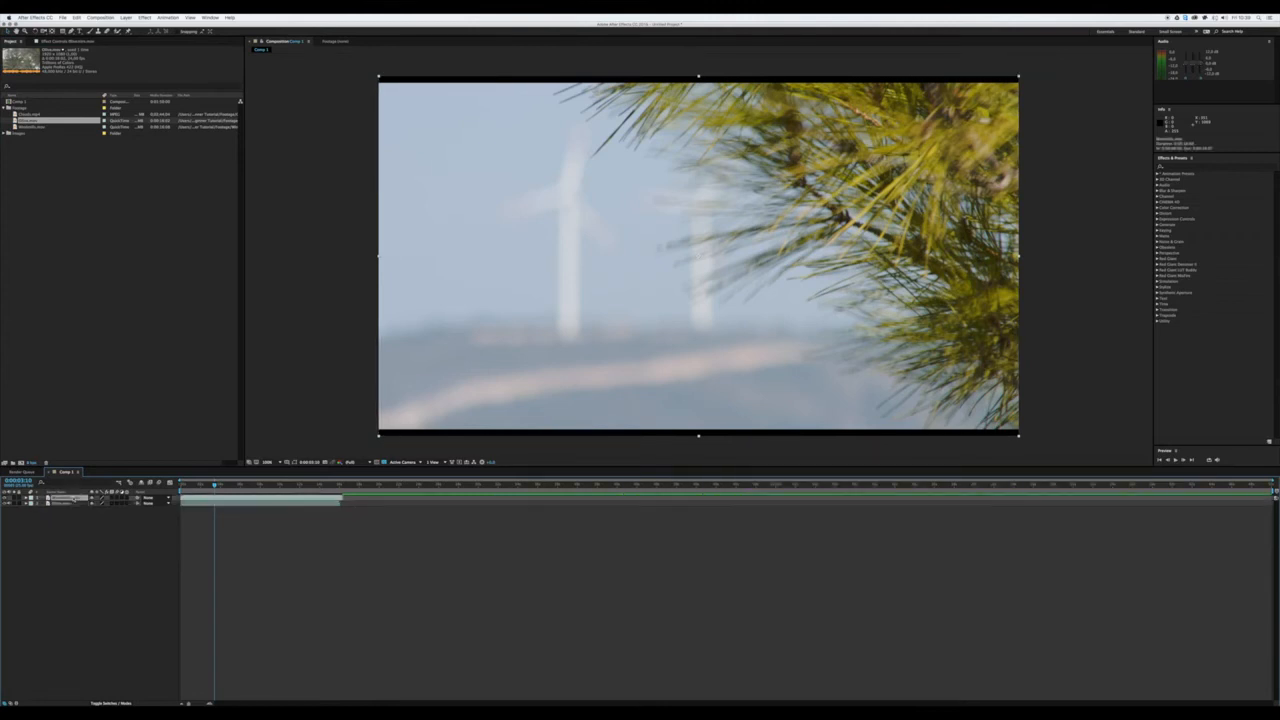
left_click(71, 503)
left_click_drag(66, 503, 65, 504)
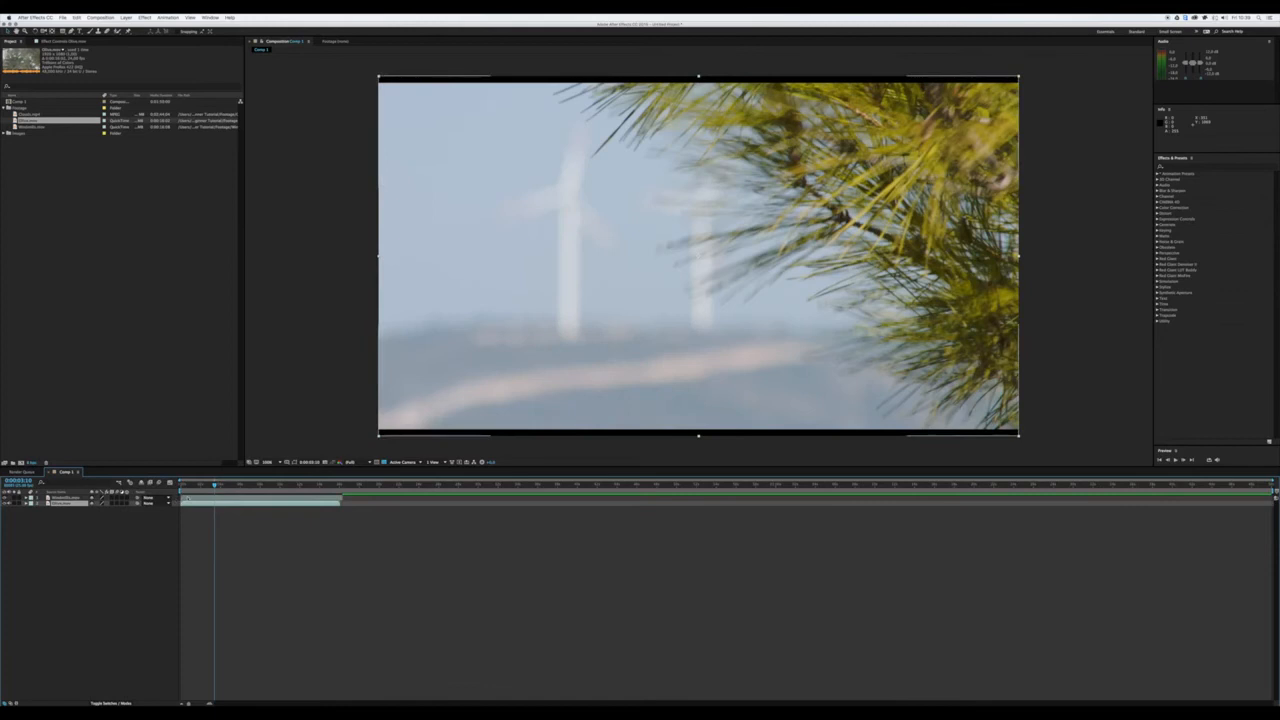
Step: Move the olive layer to begin where the windmill clip ends, and trim both its start and its end
left_click_drag(194, 503, 352, 504)
left_click_drag(274, 486, 418, 486)
left_click_drag(340, 504, 410, 506)
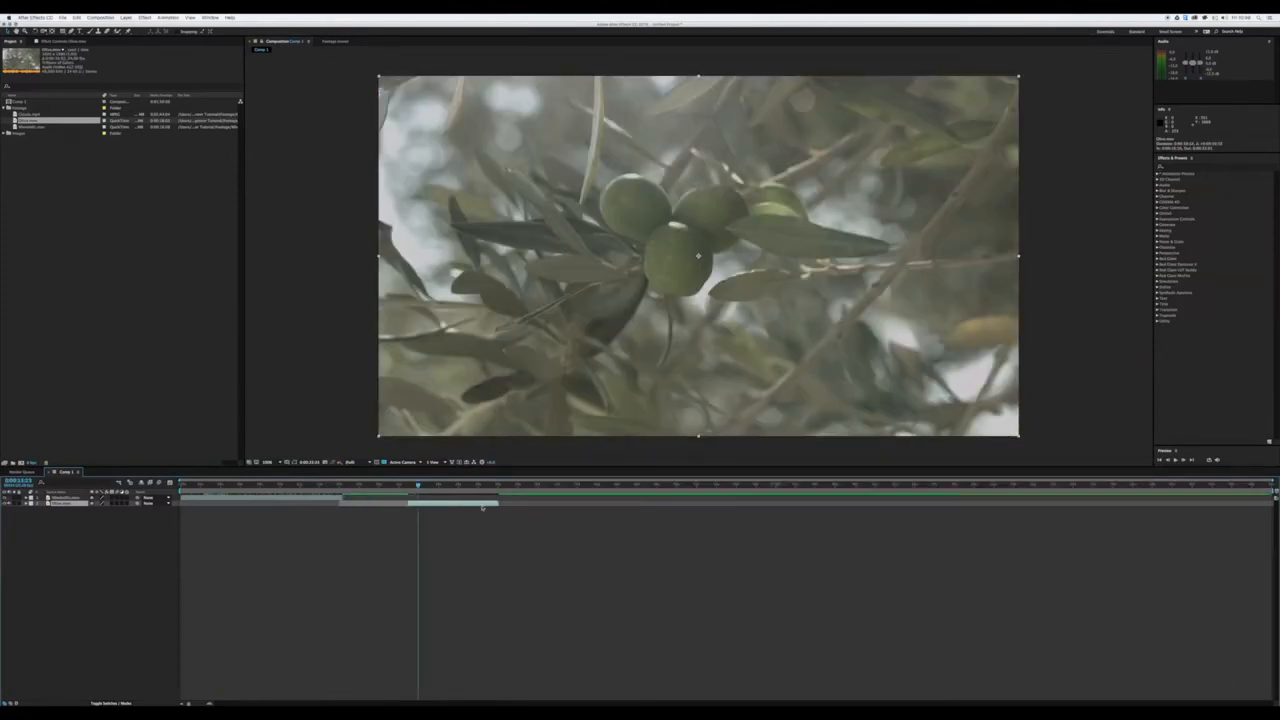
left_click_drag(498, 506, 355, 506)
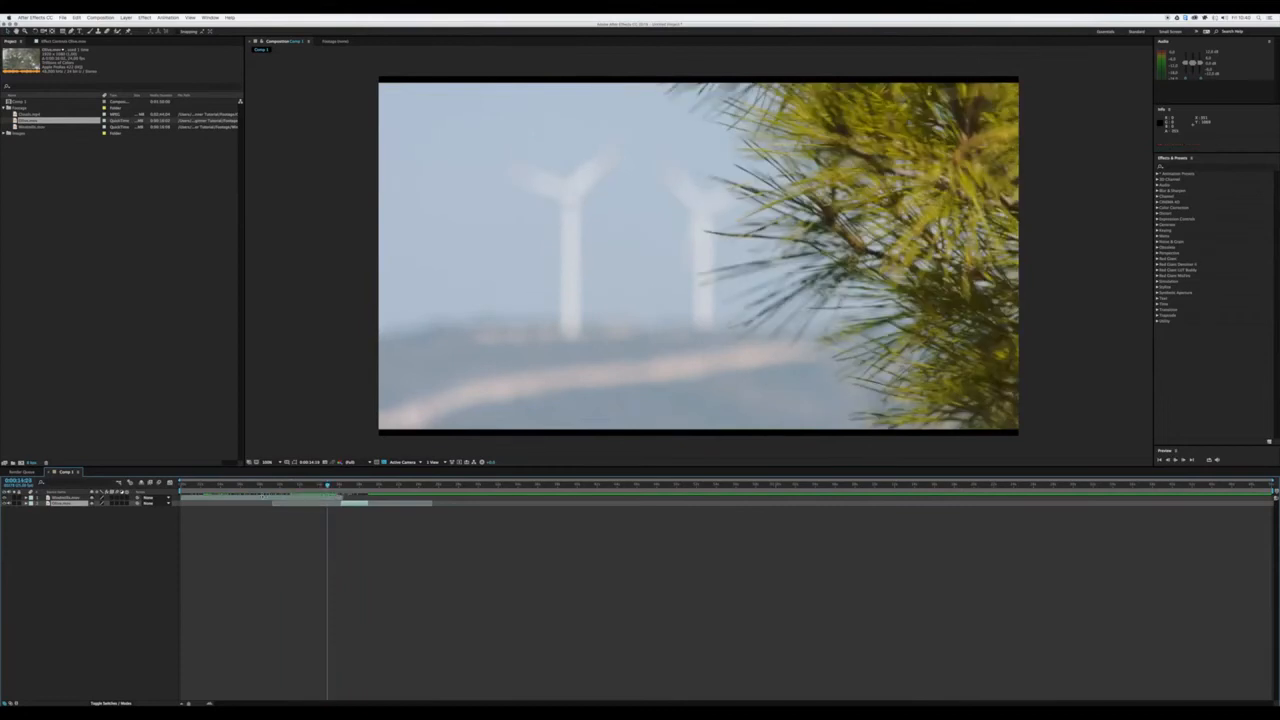
Step: Hide the windmill layer in the composition and show it again
left_click(4, 498)
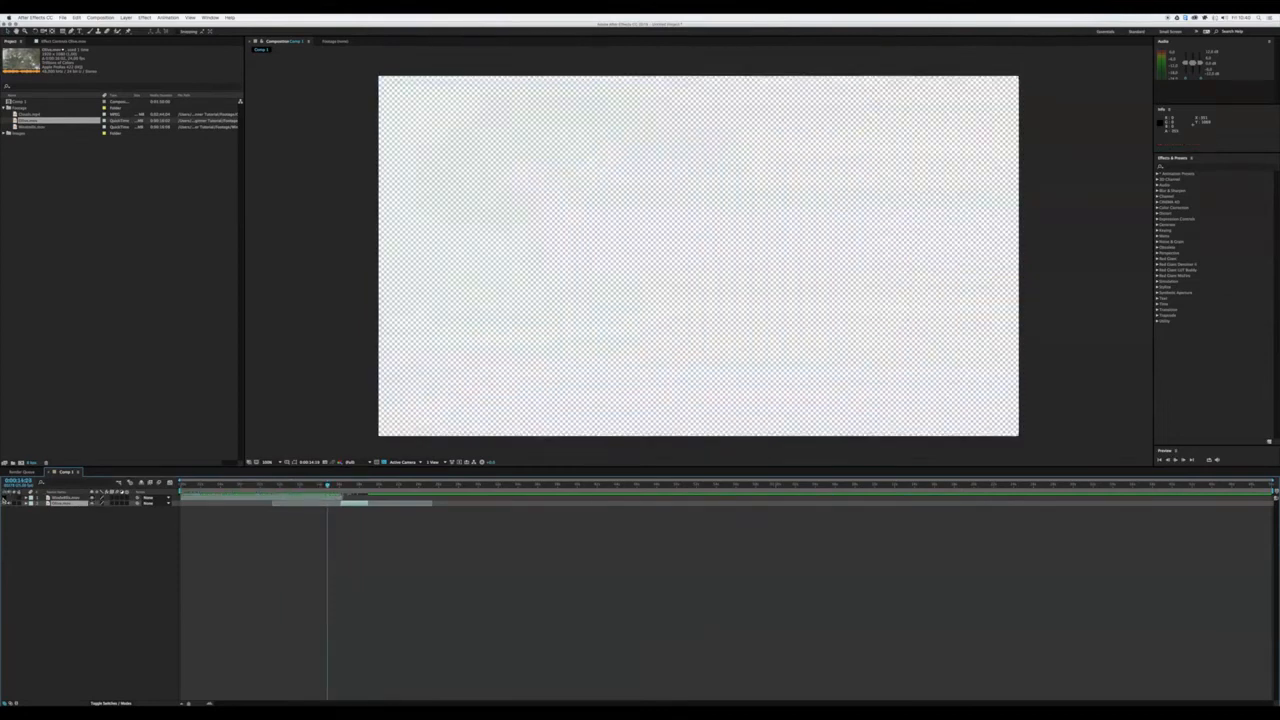
left_click(4, 498)
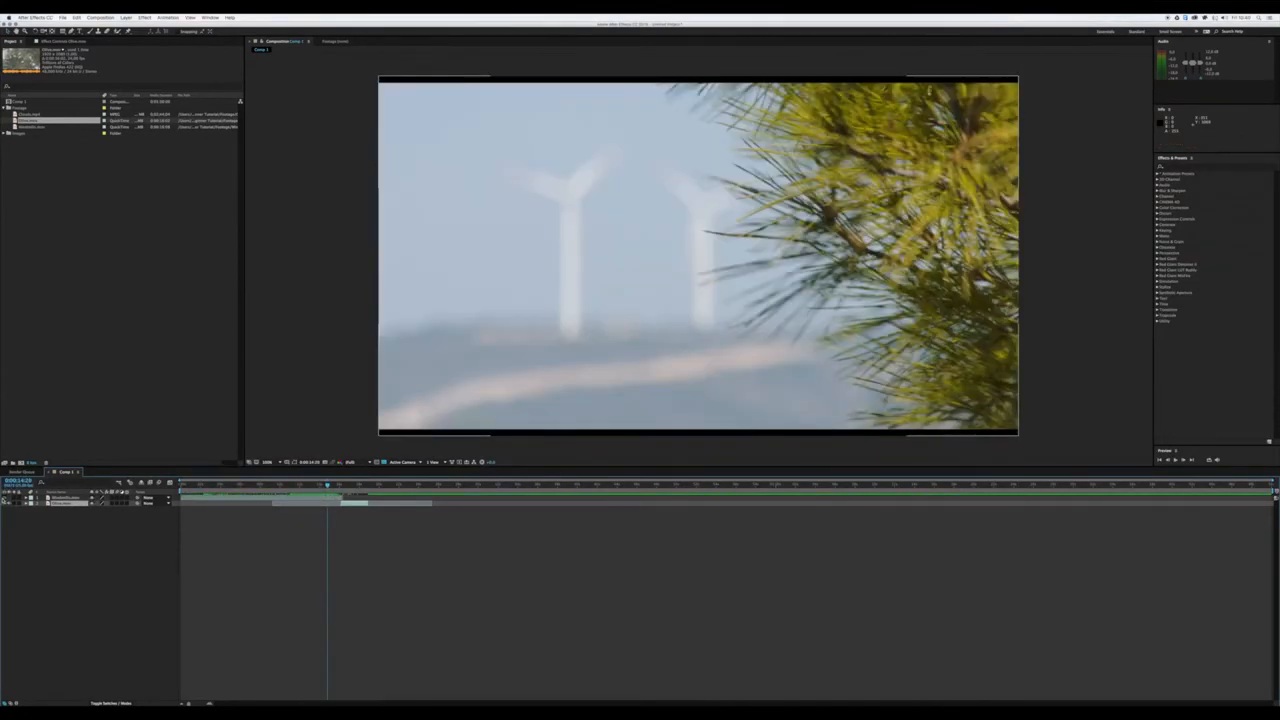
Step: Move and scale the windmill clip freely within the frame, and fit it back to the composition size
left_click(230, 498)
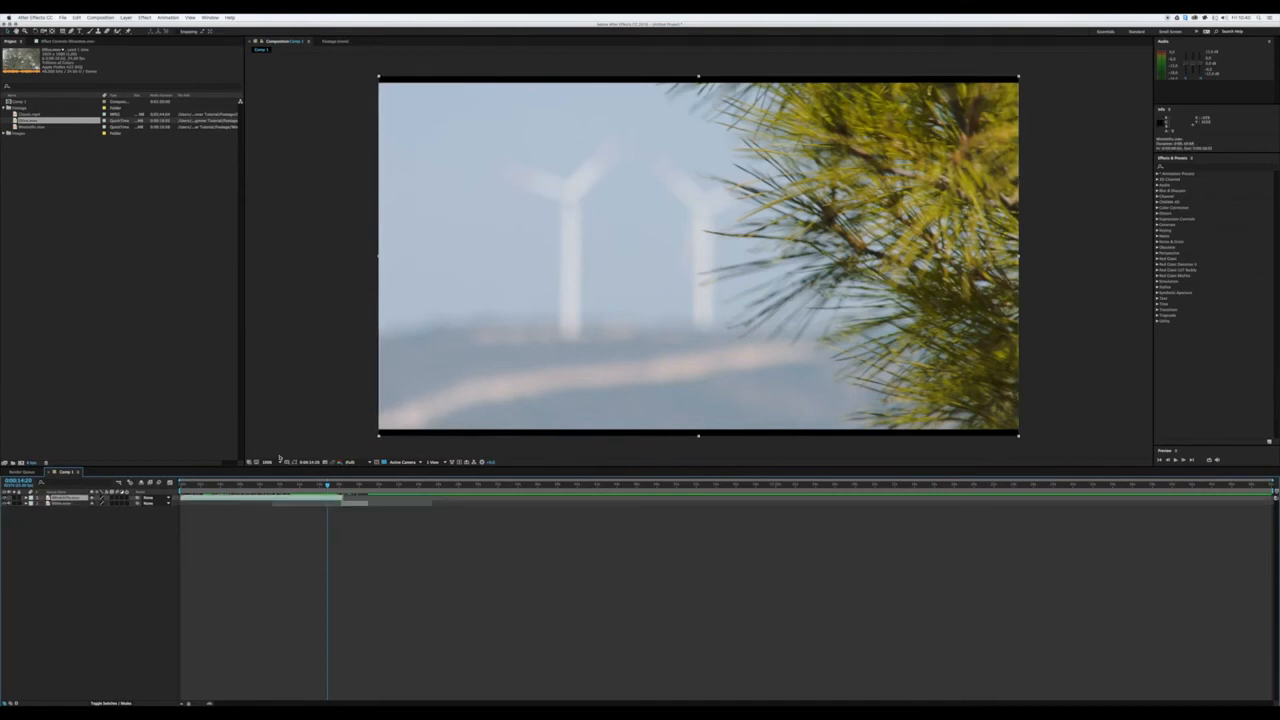
left_click_drag(533, 322, 402, 396)
left_click_drag(486, 357, 680, 257)
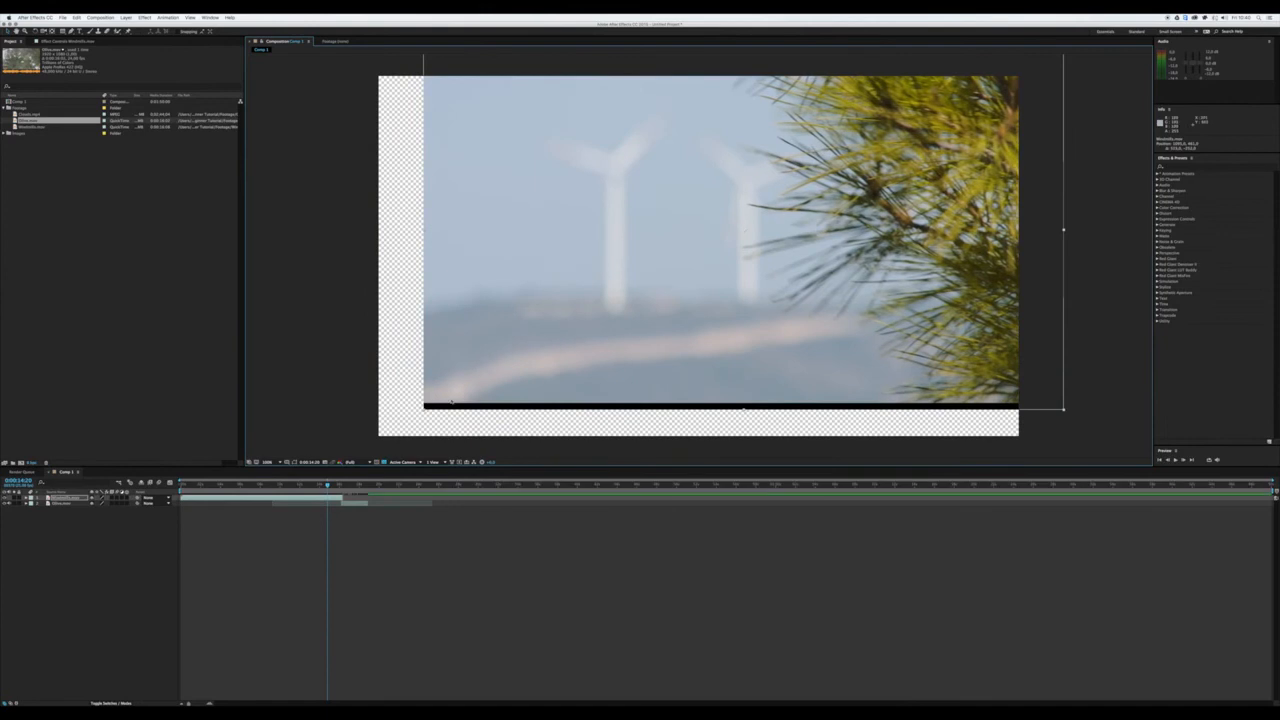
left_click_drag(424, 409, 516, 366)
key("super+alt+f")
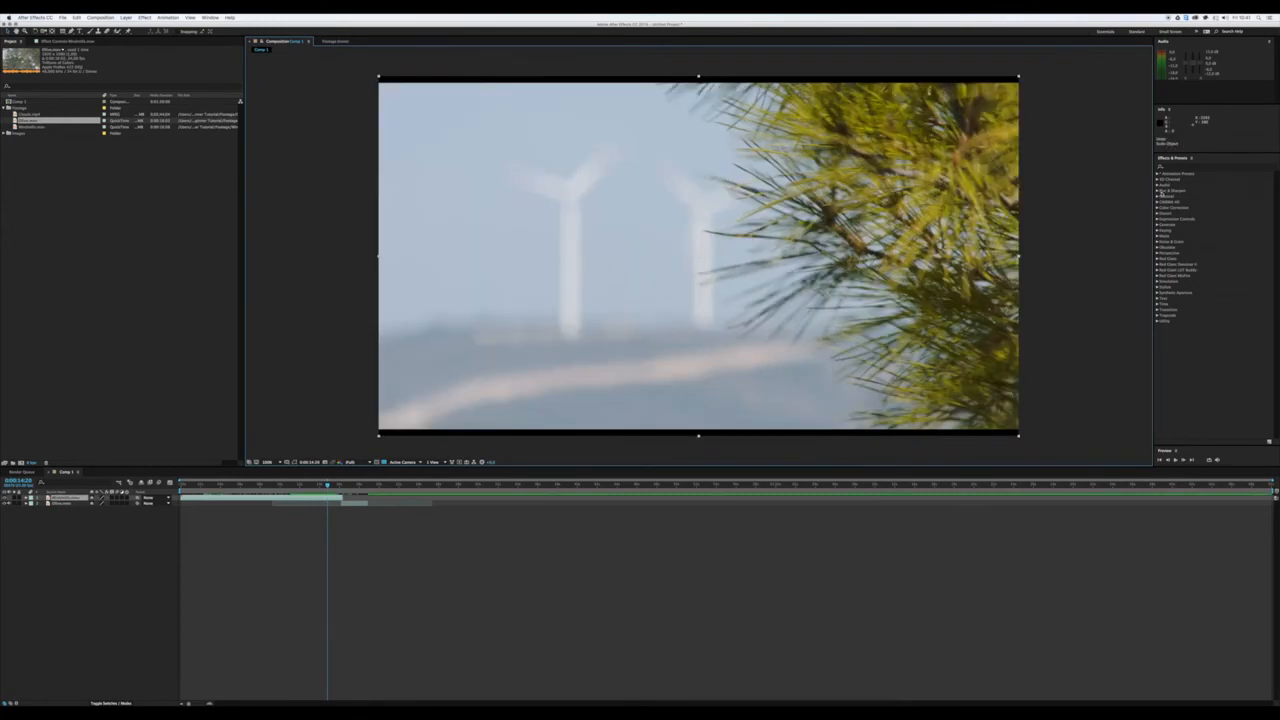
Step: Search the effects for Fast Blur and apply it to the windmill layer
left_click(1160, 191)
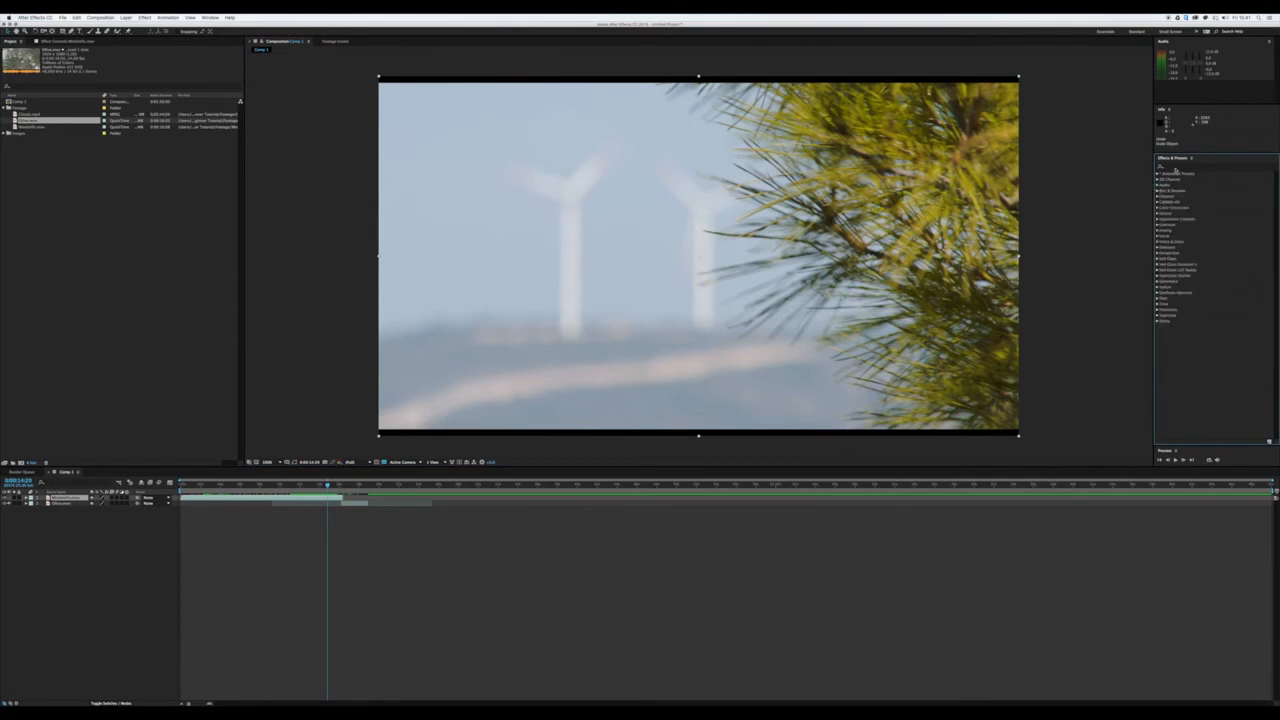
left_click(1175, 167)
type("Gau")
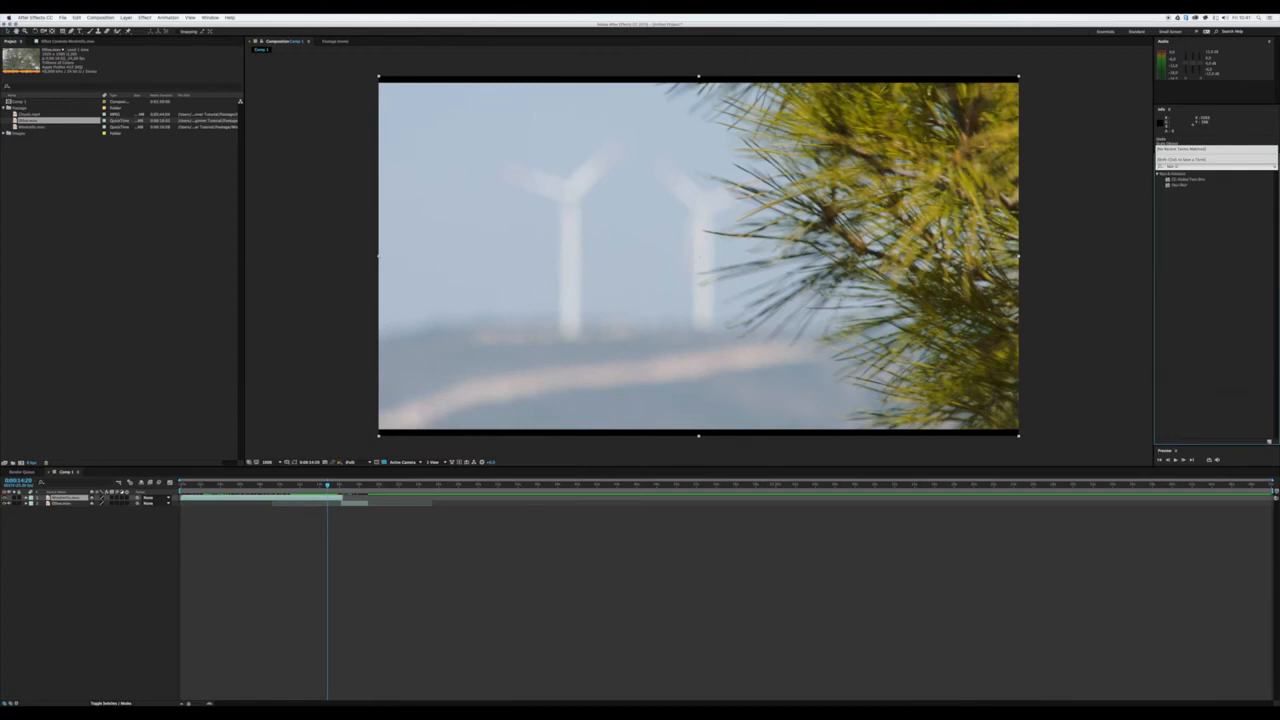
left_click_drag(1175, 187, 69, 498)
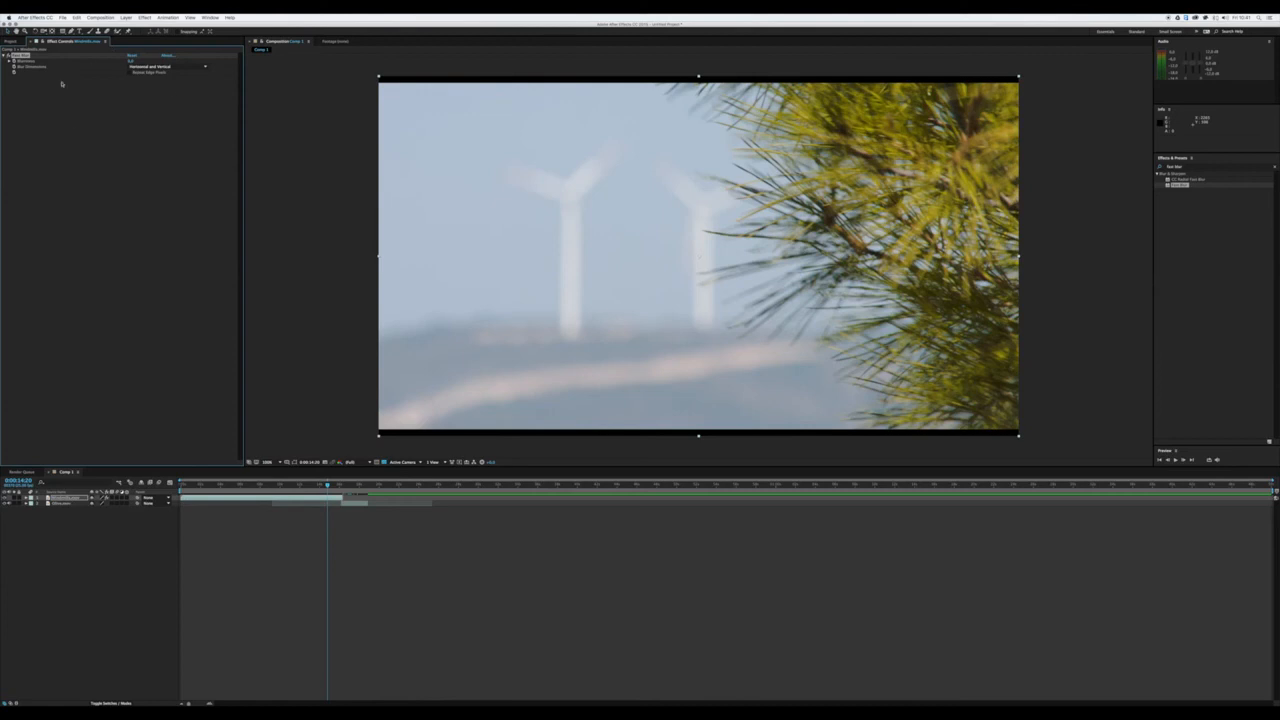
Step: Increase the Fast Blur's blurriness on the windmill layer, and compare its effect controls with those of the olive layer
left_click(11, 41)
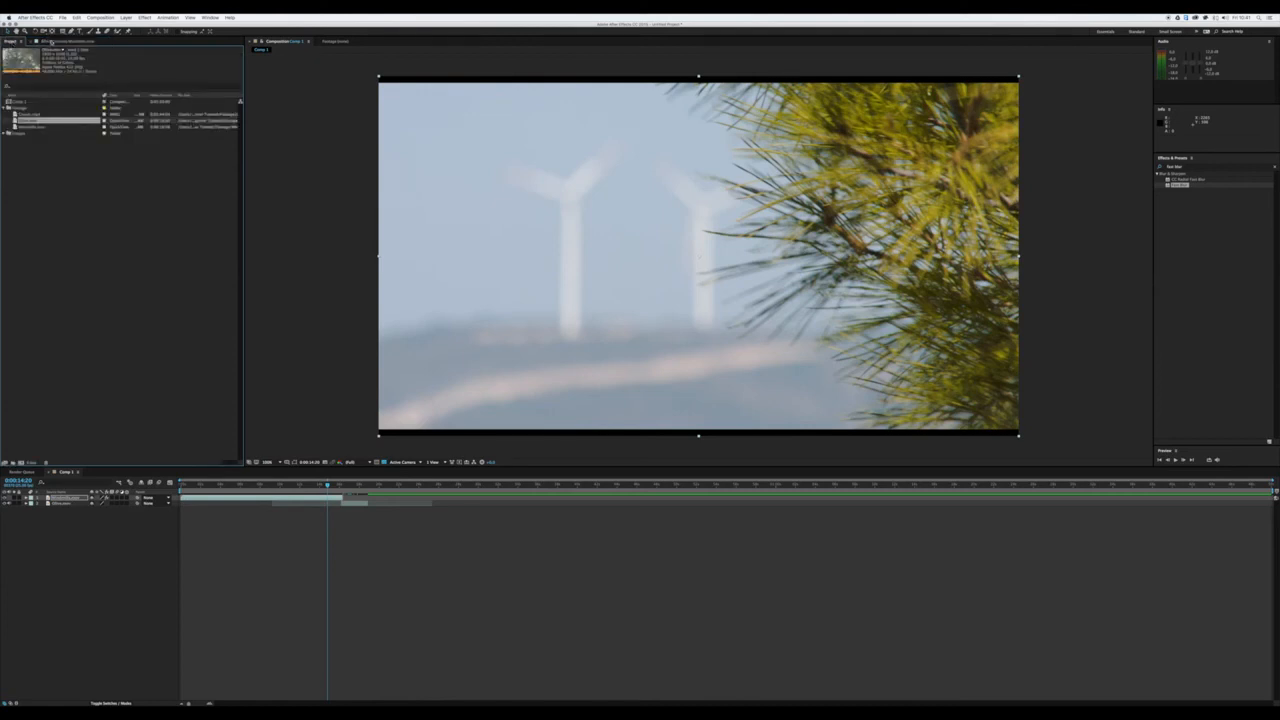
left_click(51, 41)
left_click(11, 41)
left_click(49, 41)
left_click(82, 81)
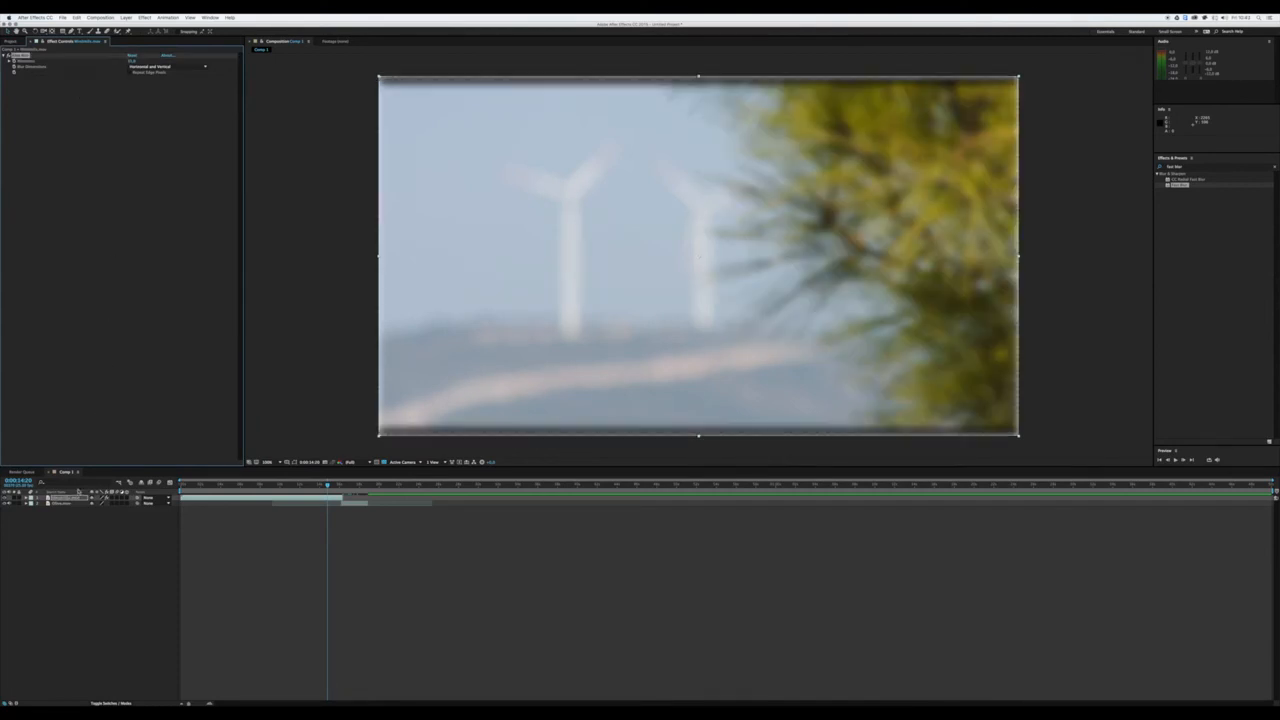
left_click(67, 504)
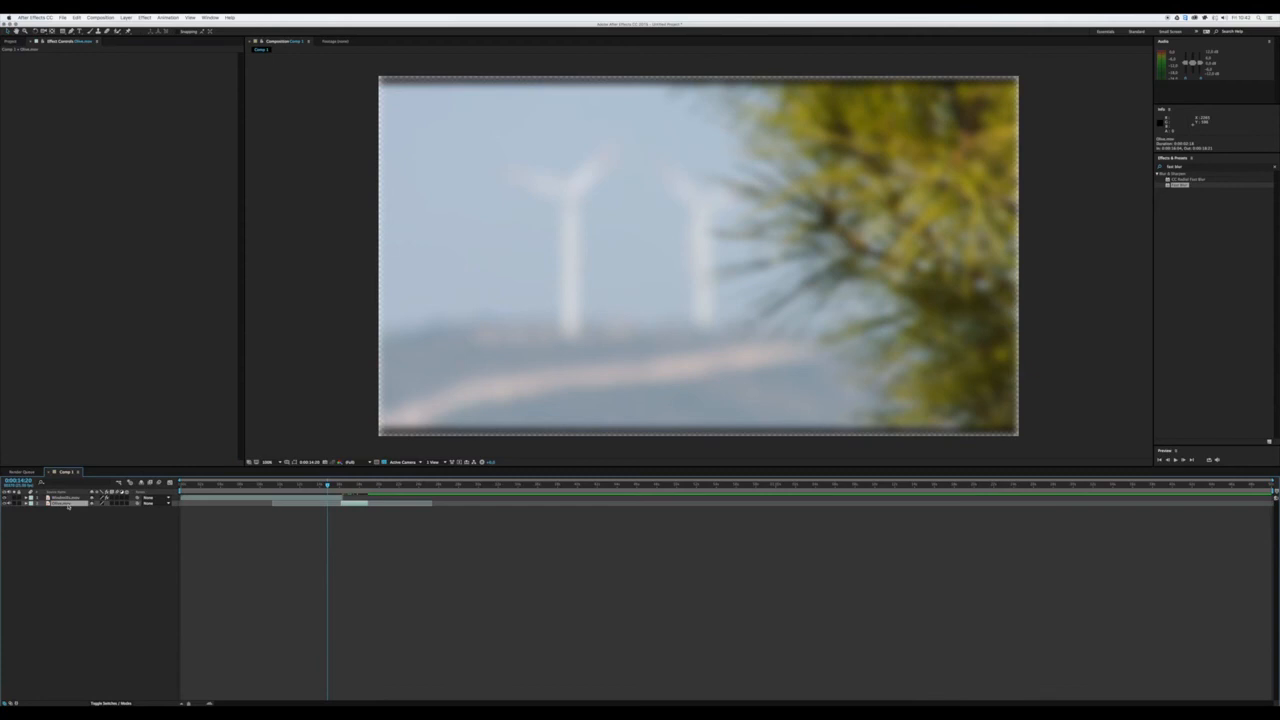
left_click(63, 497)
Step: Close the Effects & Presets panel and restore it to the workspace
right_click(1190, 160)
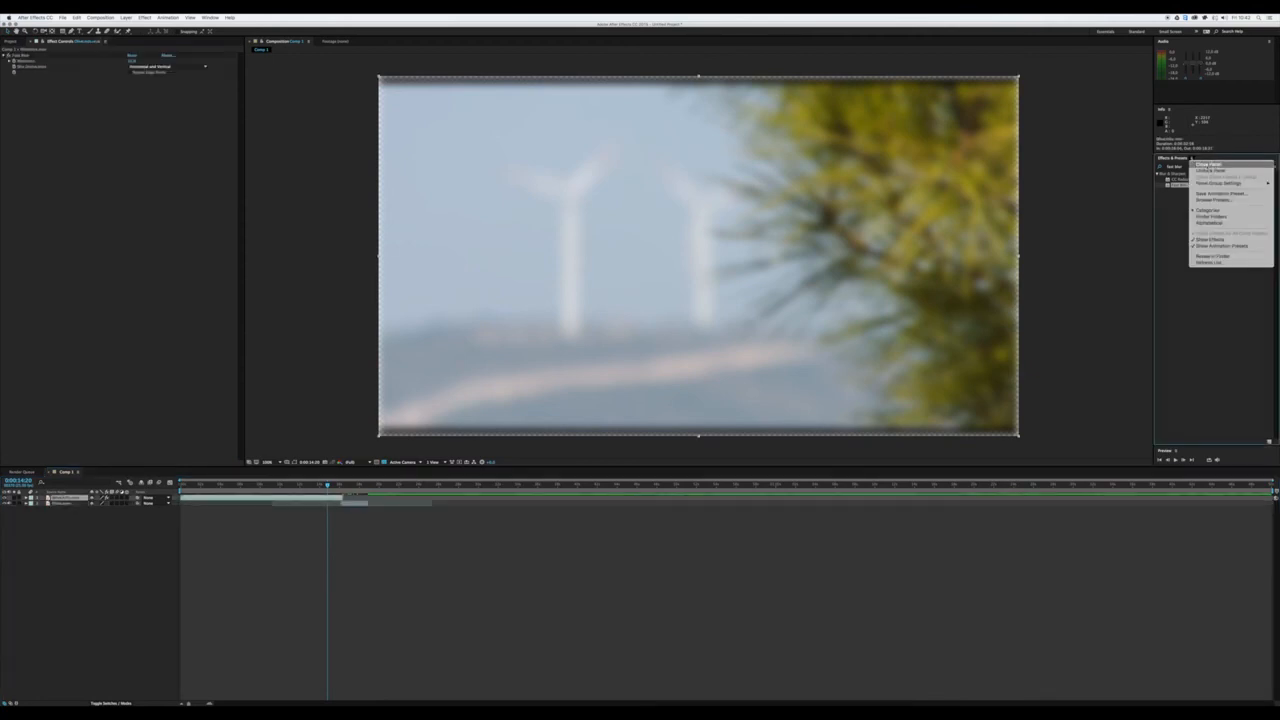
left_click(1207, 167)
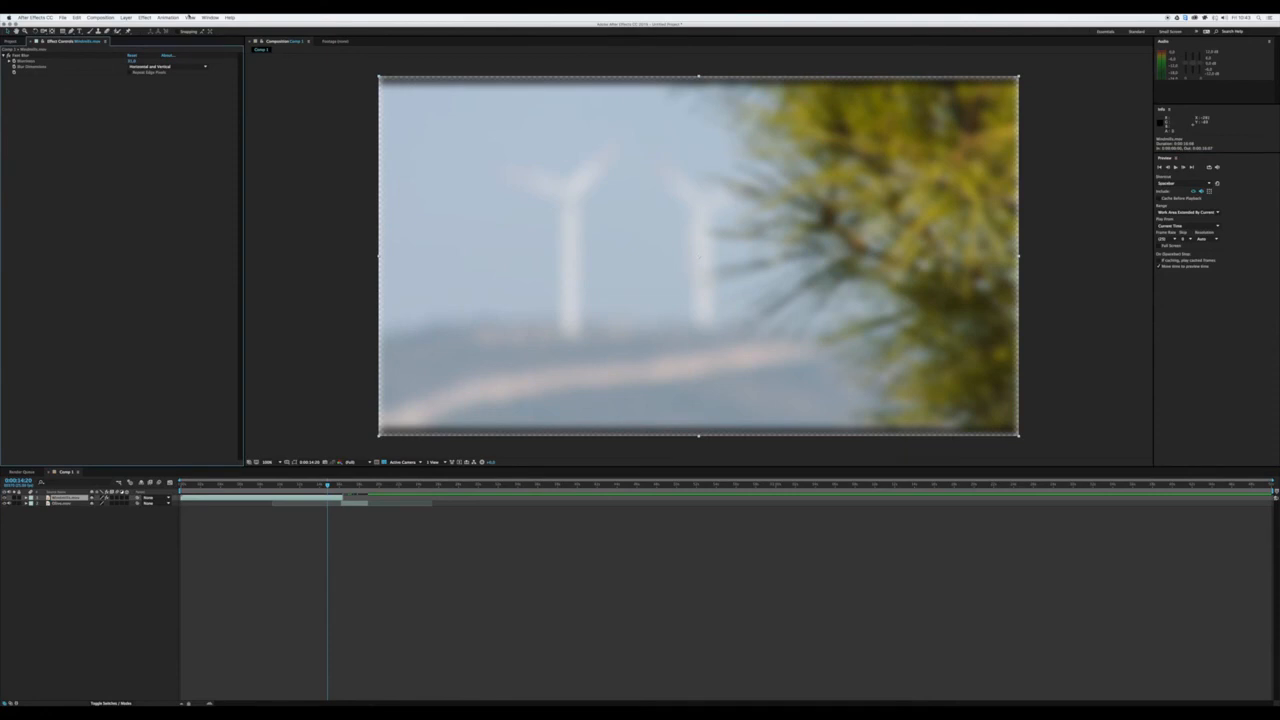
left_click(209, 17)
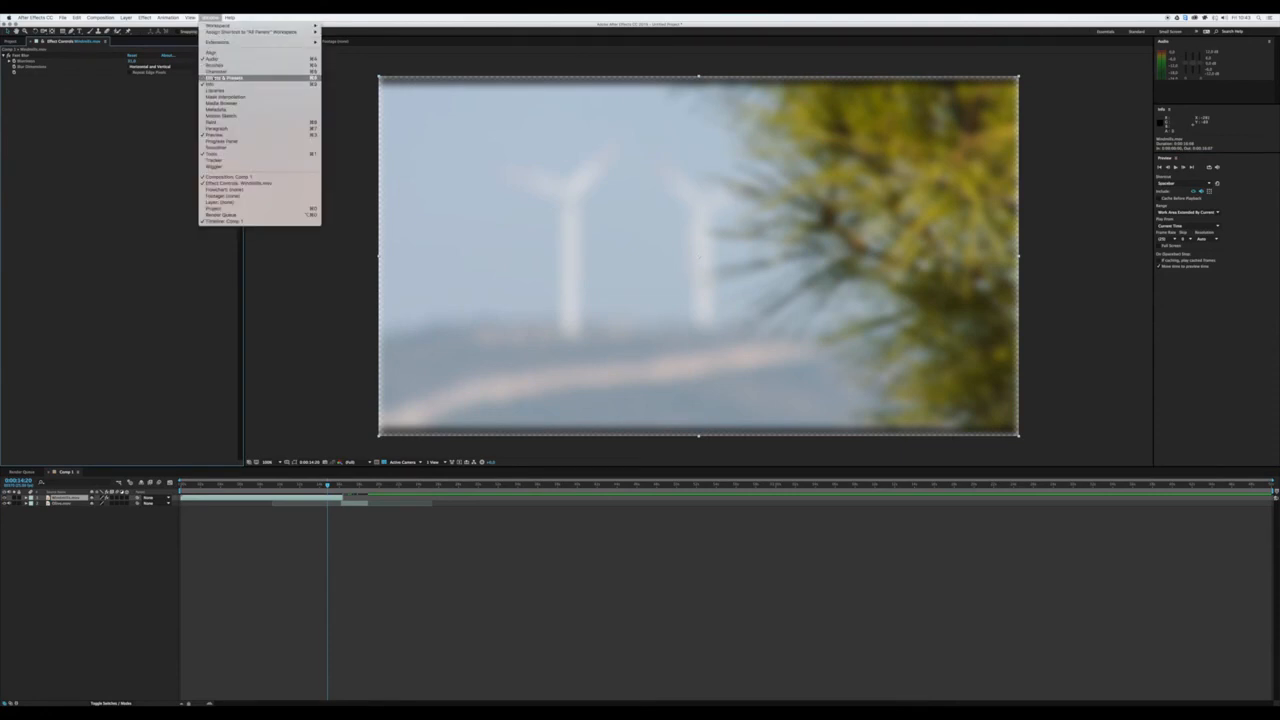
left_click(225, 77)
Step: Limit the work area to the last part of the windmill clip plus the olive clip, and add Comp 1 to the render queue
left_click_drag(327, 486, 364, 486)
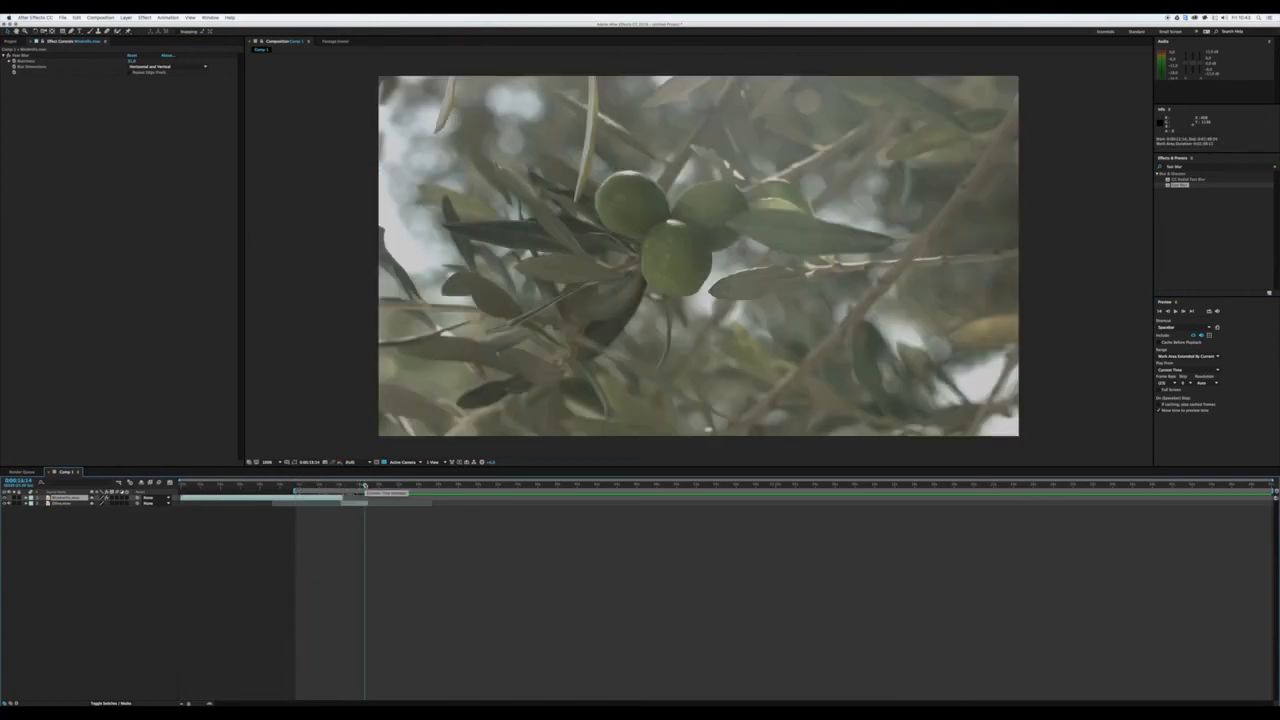
left_click(12, 41)
left_click(18, 102)
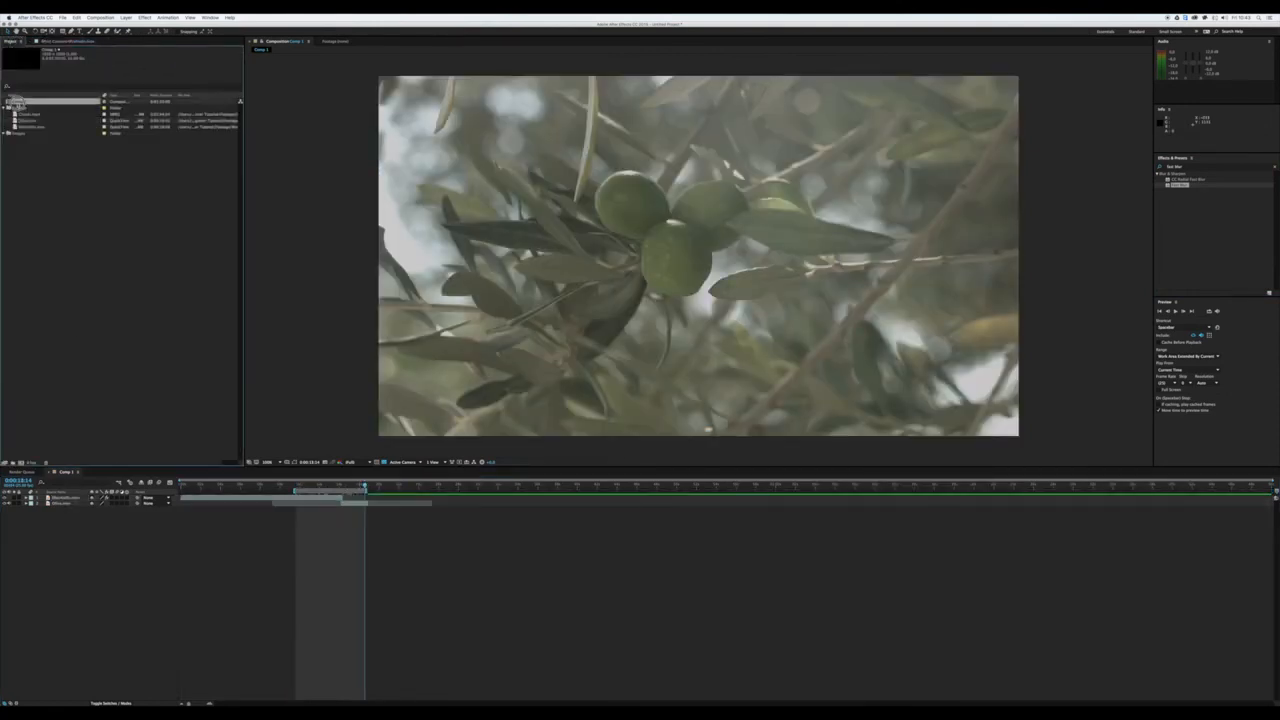
left_click(100, 17)
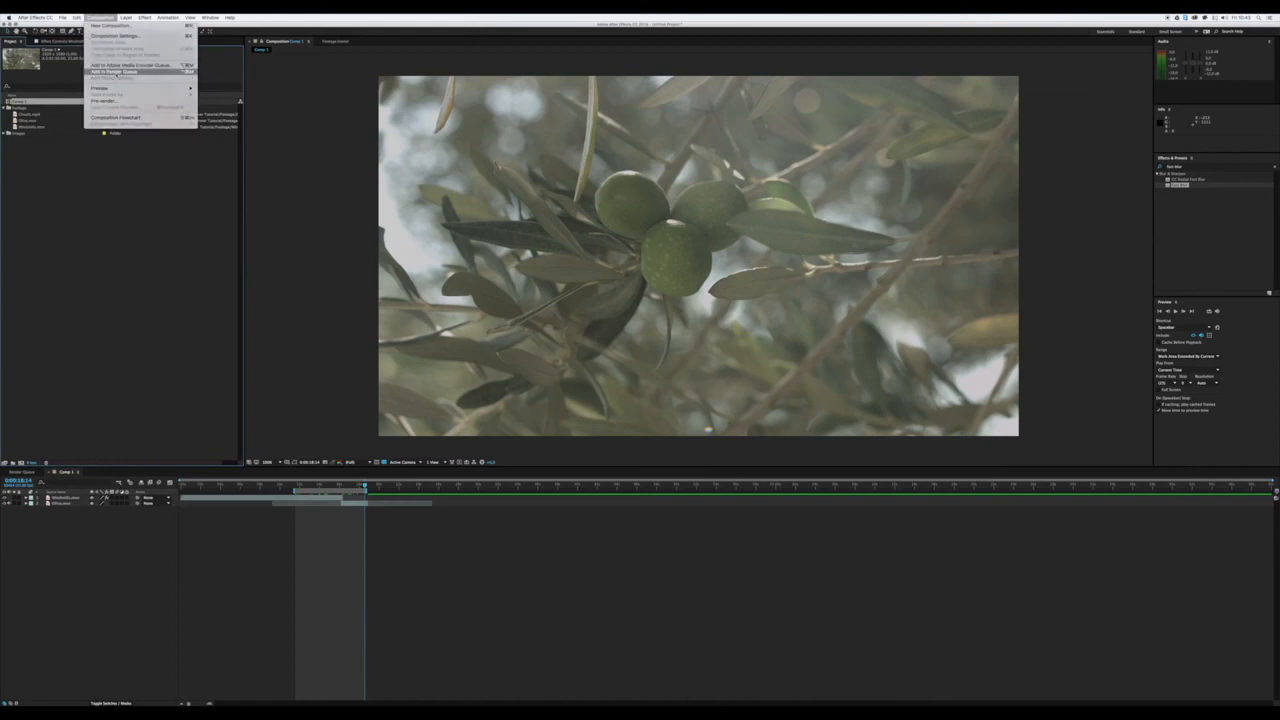
left_click(116, 72)
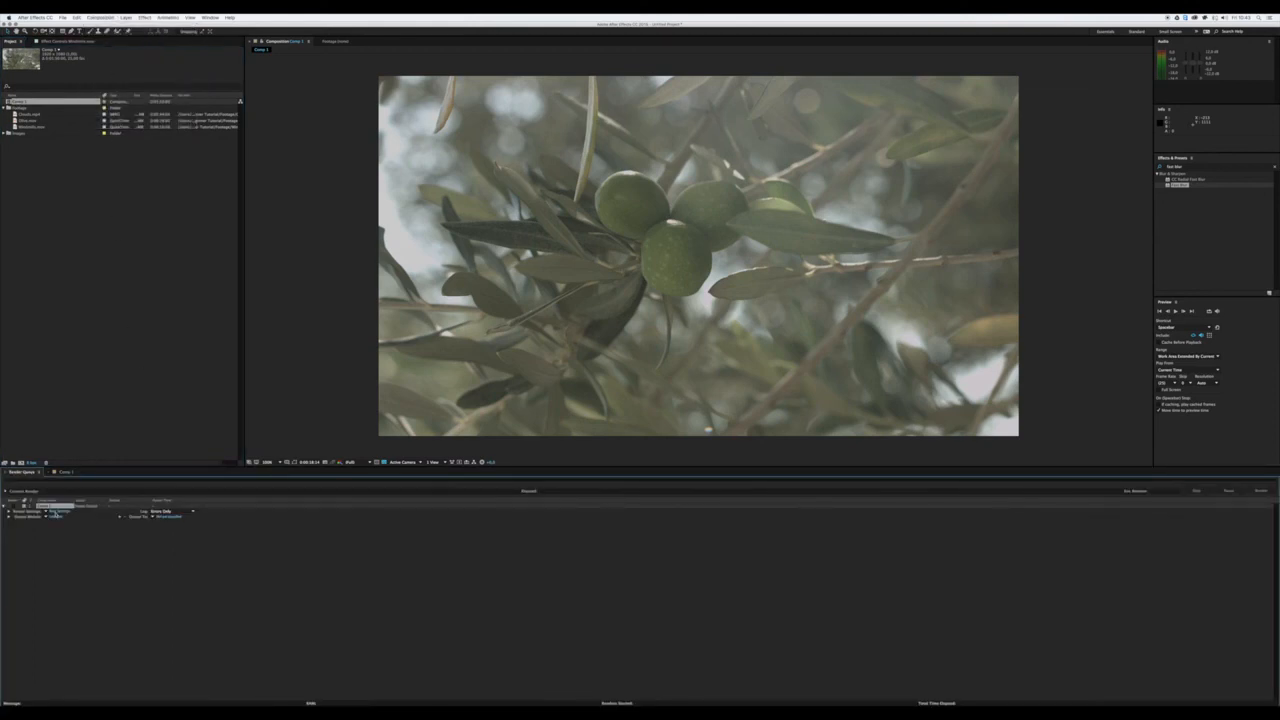
Step: Confirm Comp 1's render settings with Best quality for the work area only
left_click(56, 512)
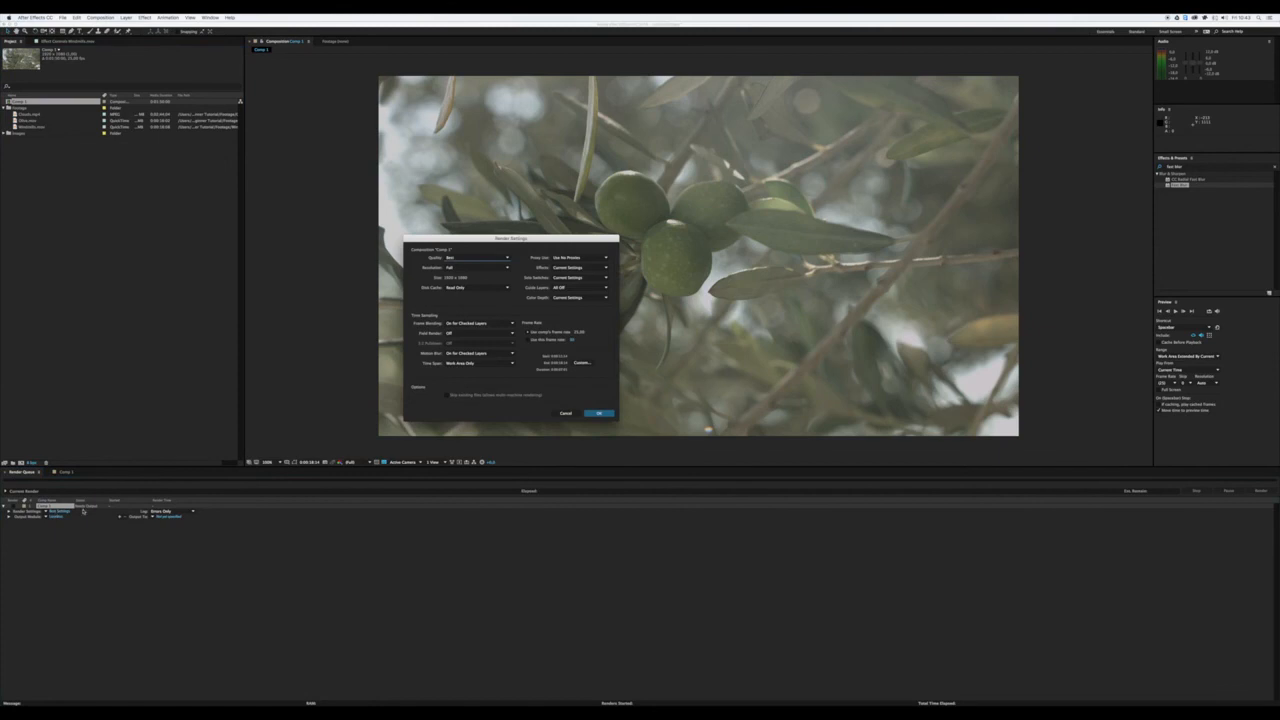
left_click(447, 258)
left_click(455, 263)
left_click(599, 413)
Step: Configure the output module as QuickTime with the Animation video codec
left_click(53, 516)
left_click(515, 204)
left_click(509, 259)
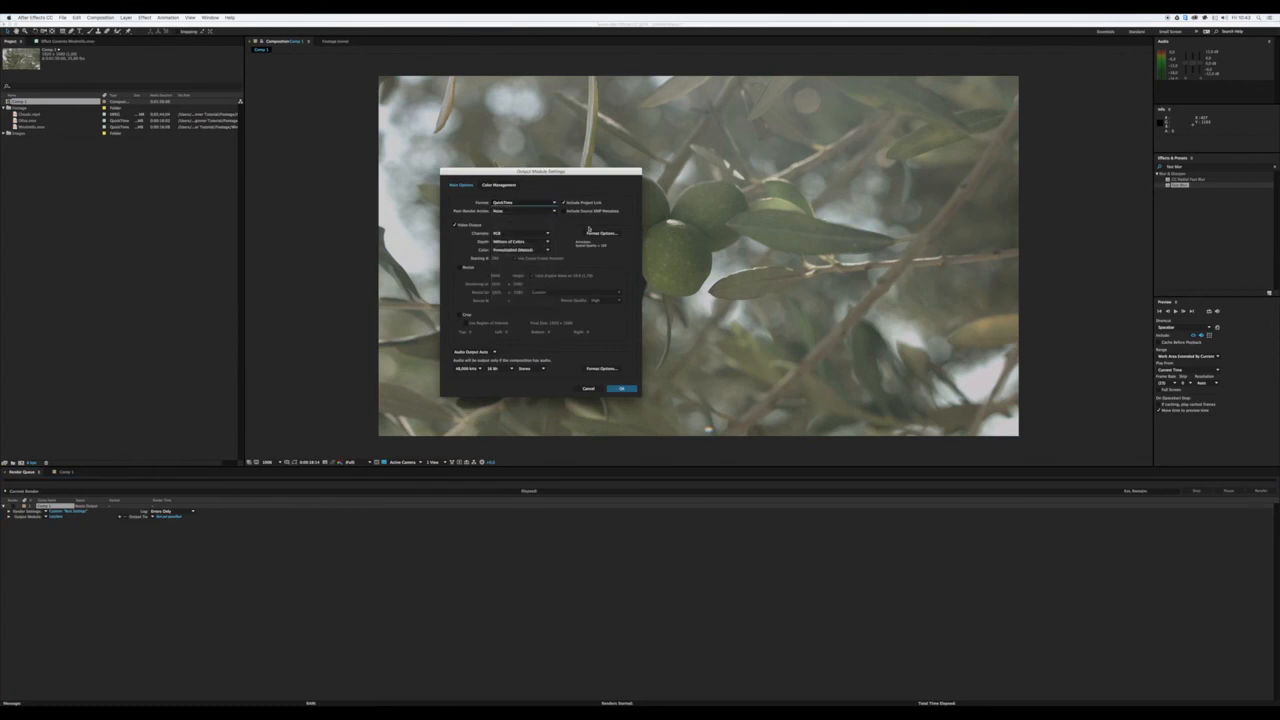
left_click(600, 233)
left_click(228, 83)
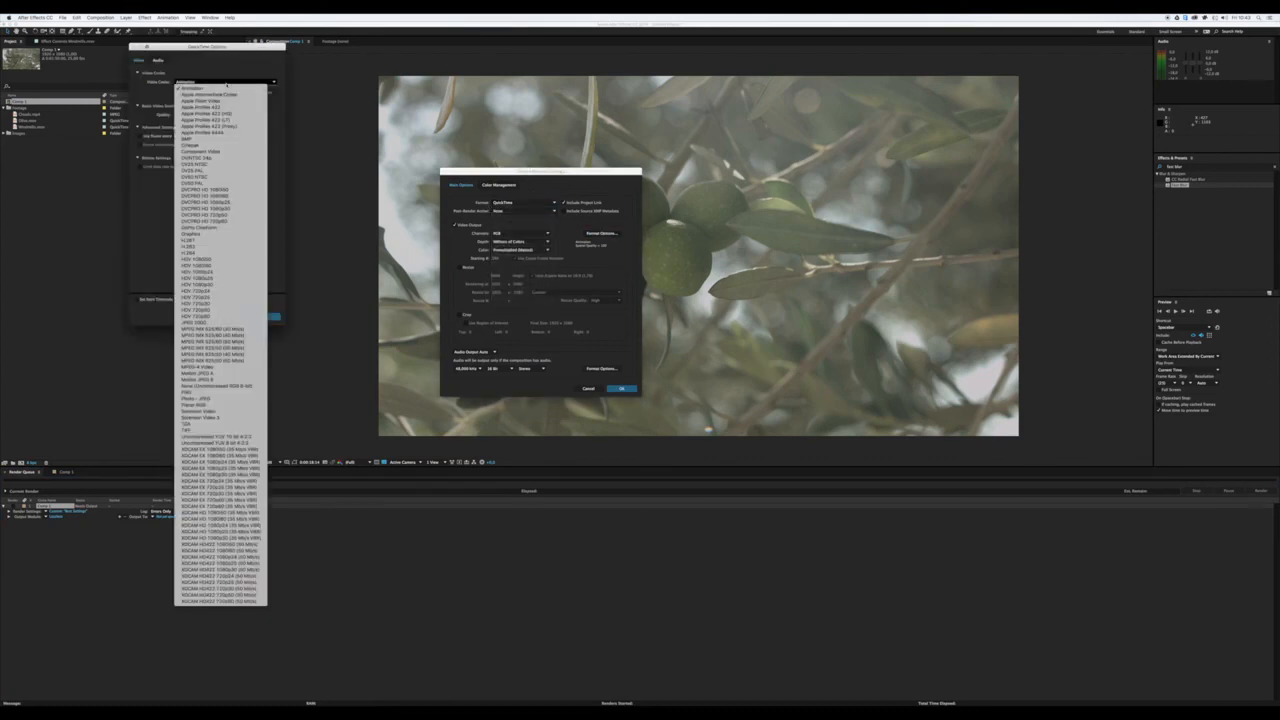
left_click(226, 77)
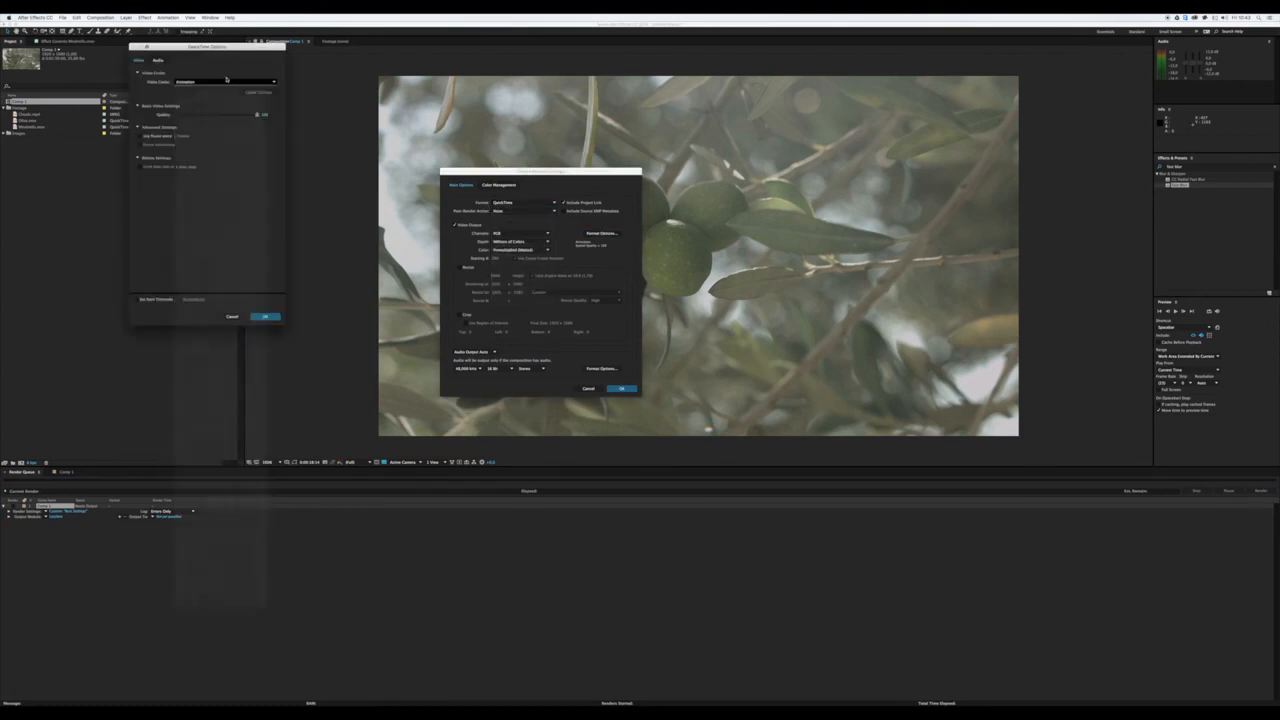
left_click(256, 315)
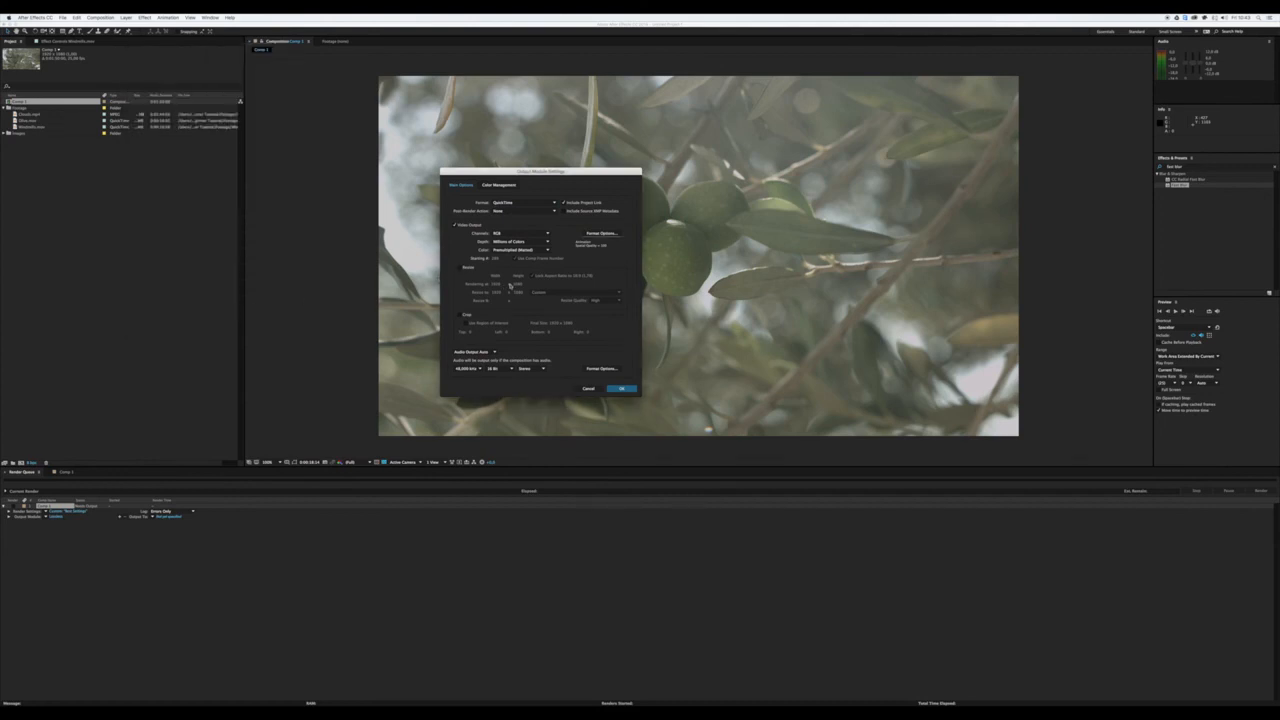
key("Return")
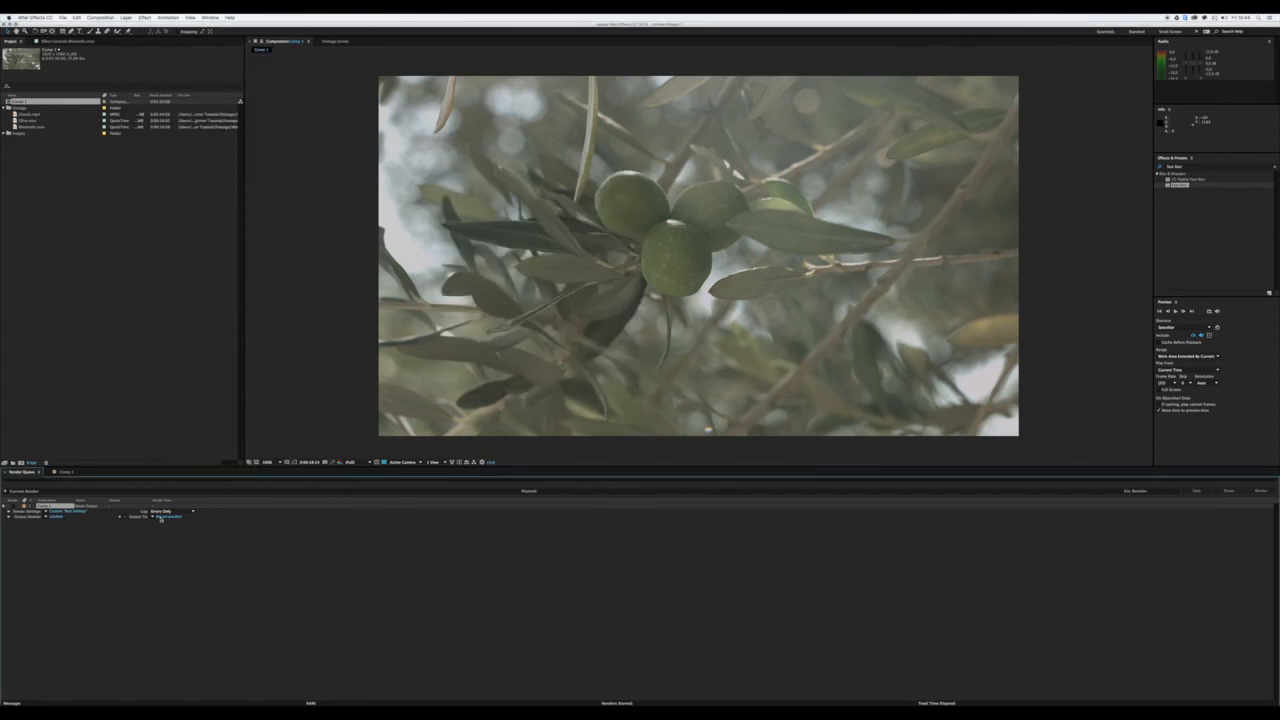
Step: Name the output movie Olives, save it in the Footage folder and start the render
left_click(160, 517)
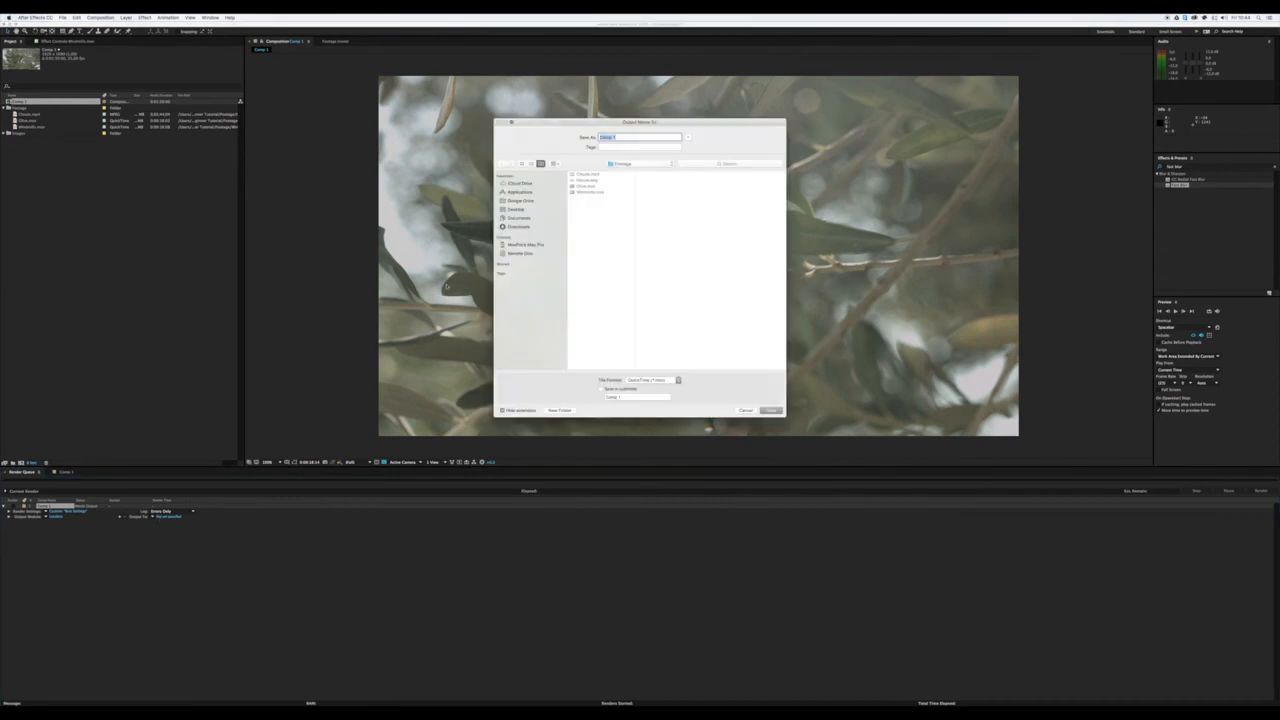
type("Olives")
key("Return")
key("Return")
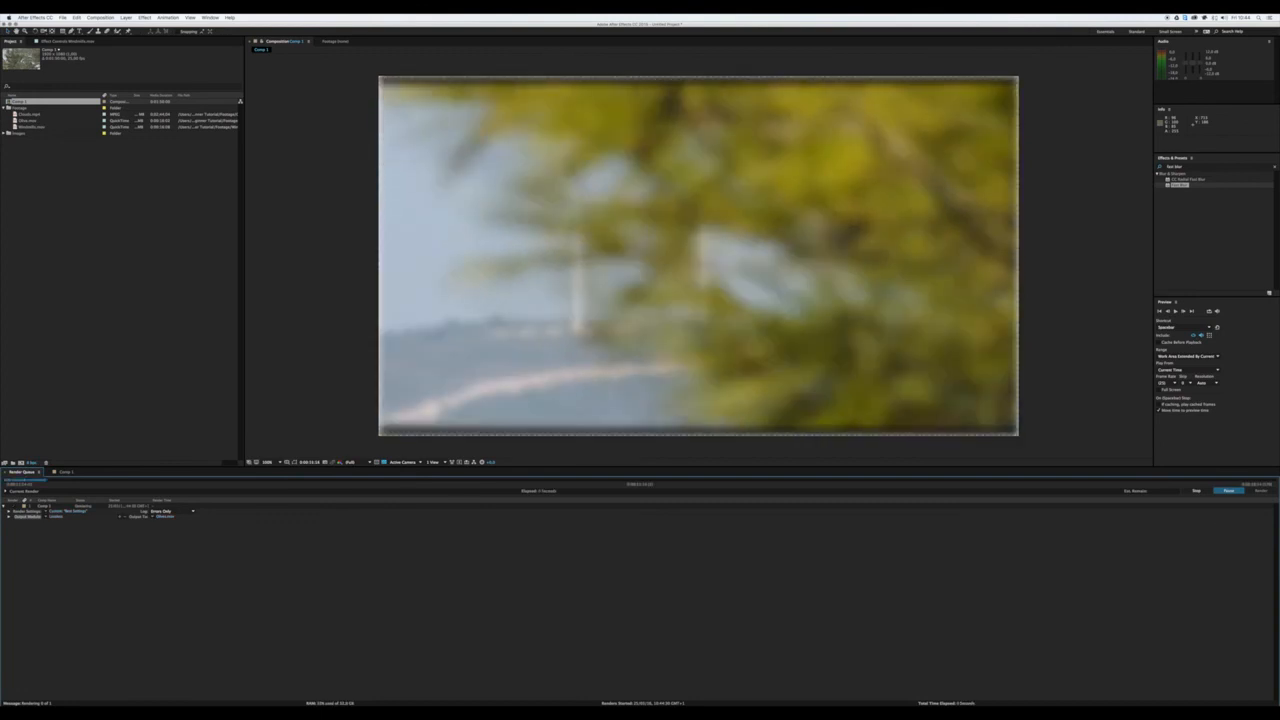